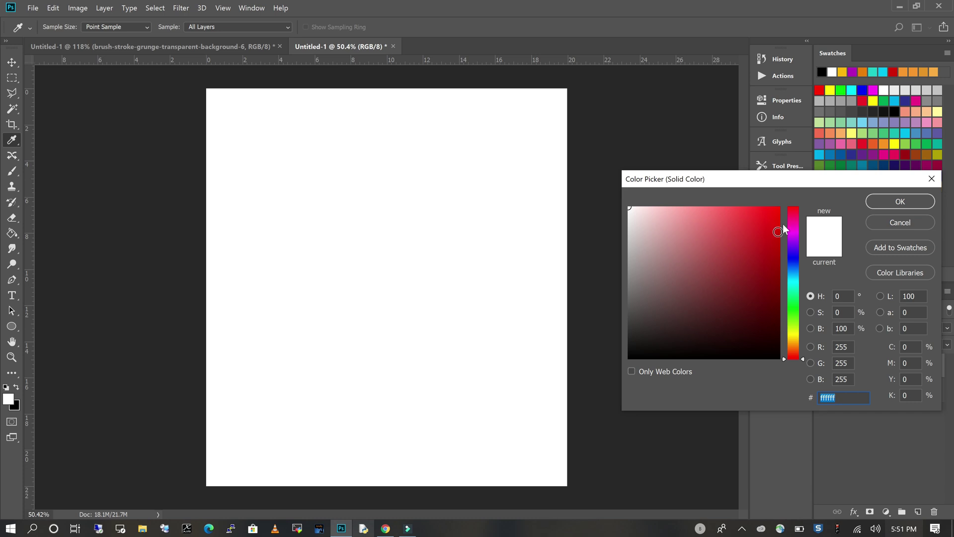
- Pick deep red #b20606 as the Color Fill layer's colour
click(778, 209)
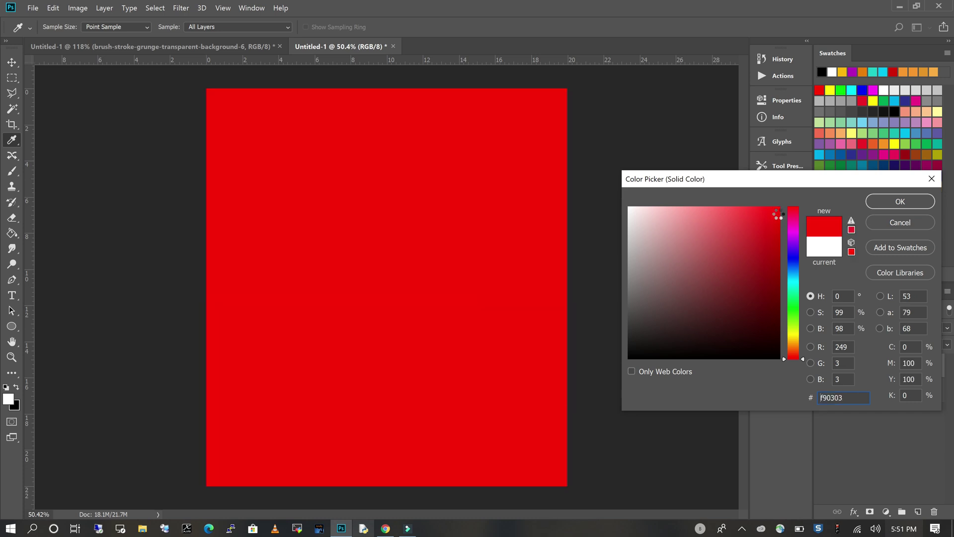
click(777, 226)
click(778, 239)
click(775, 253)
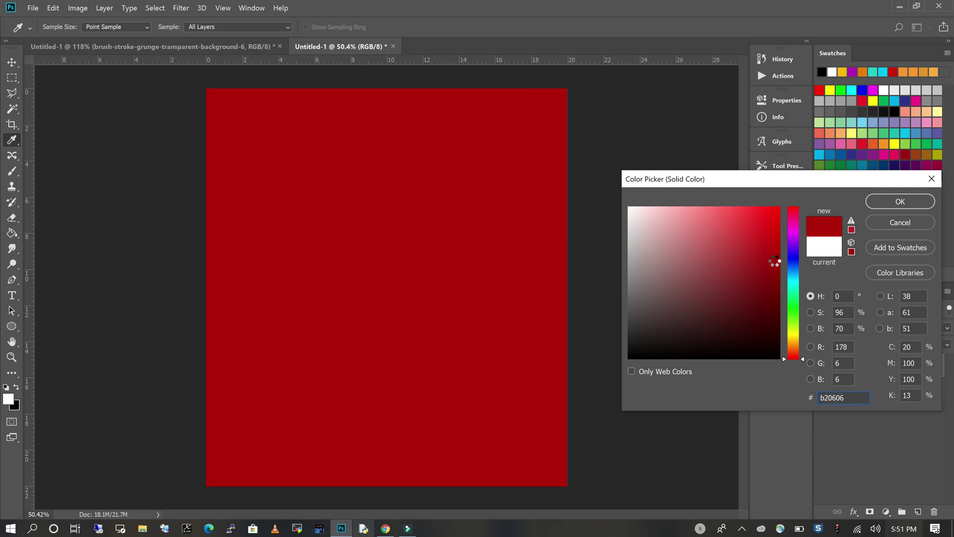
click(899, 202)
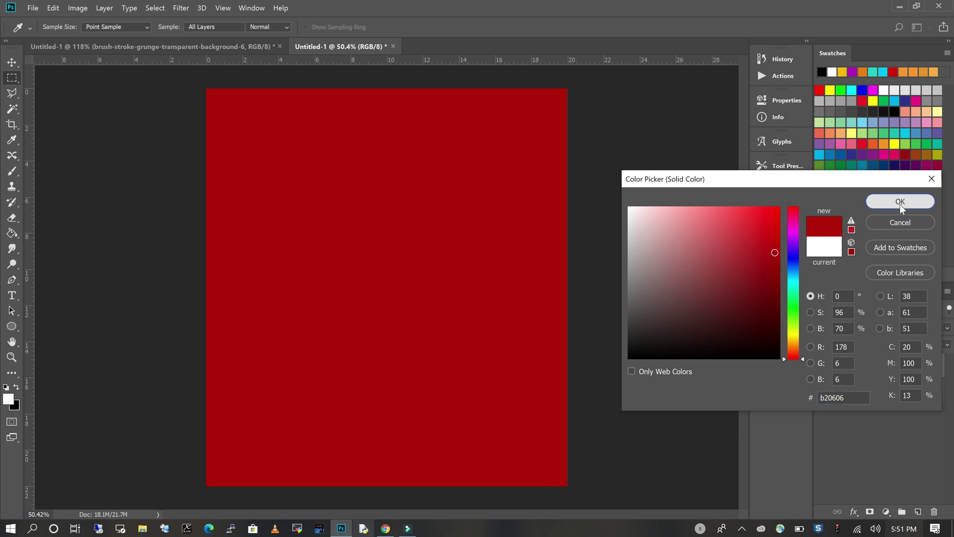
- Lower the Color Fill 1 layer's opacity to about 79% so the portrait shows through
click(947, 328)
drag(948, 342, 934, 342)
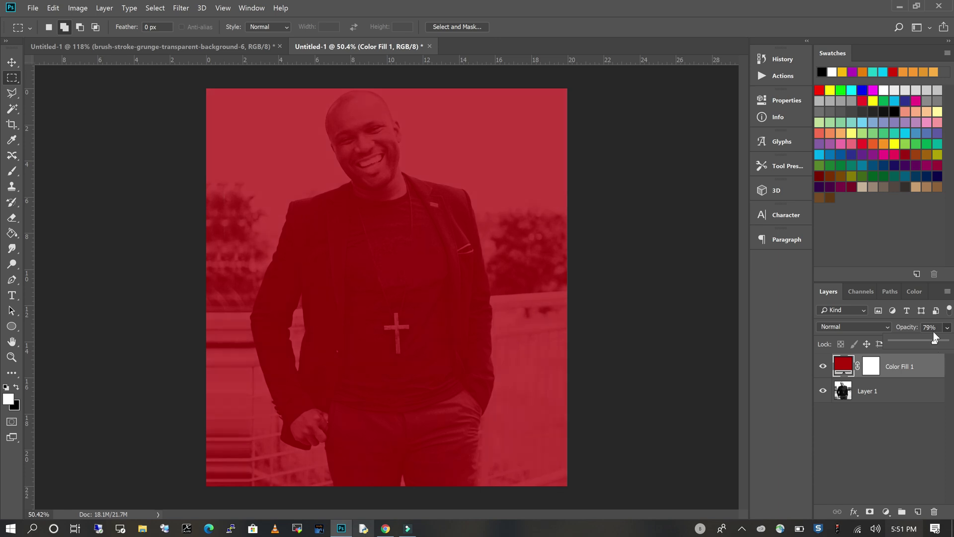
click(908, 420)
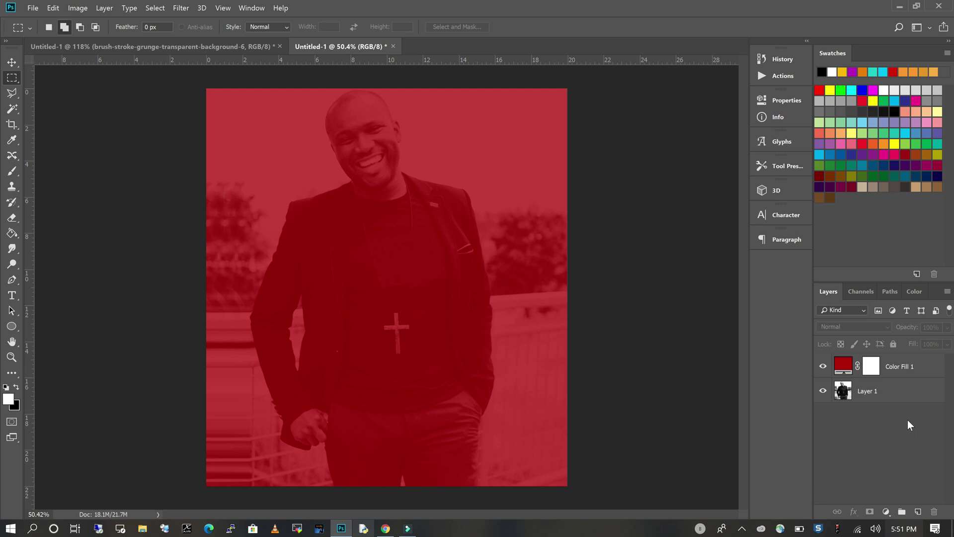
click(889, 512)
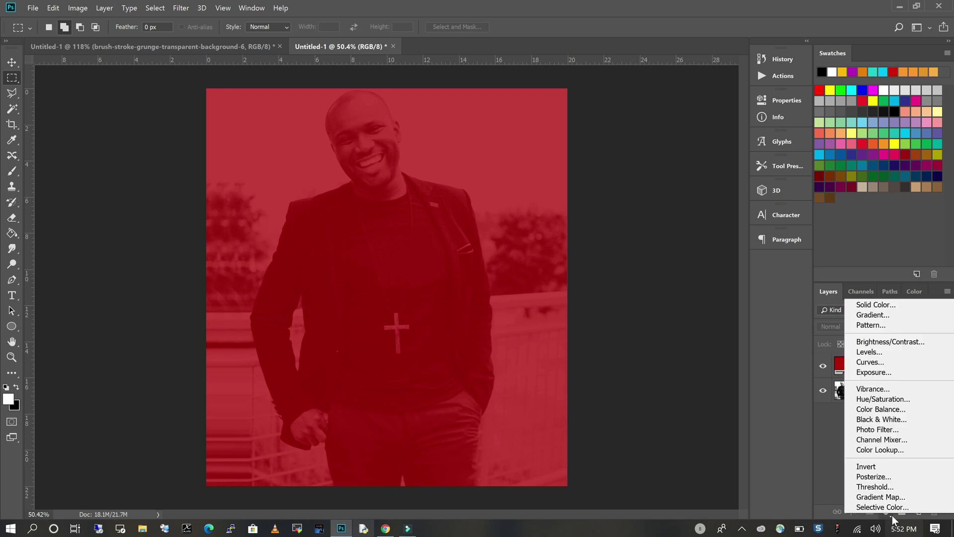
- Add a Gradient Fill layer and edit its left, opaque colour stop
click(890, 317)
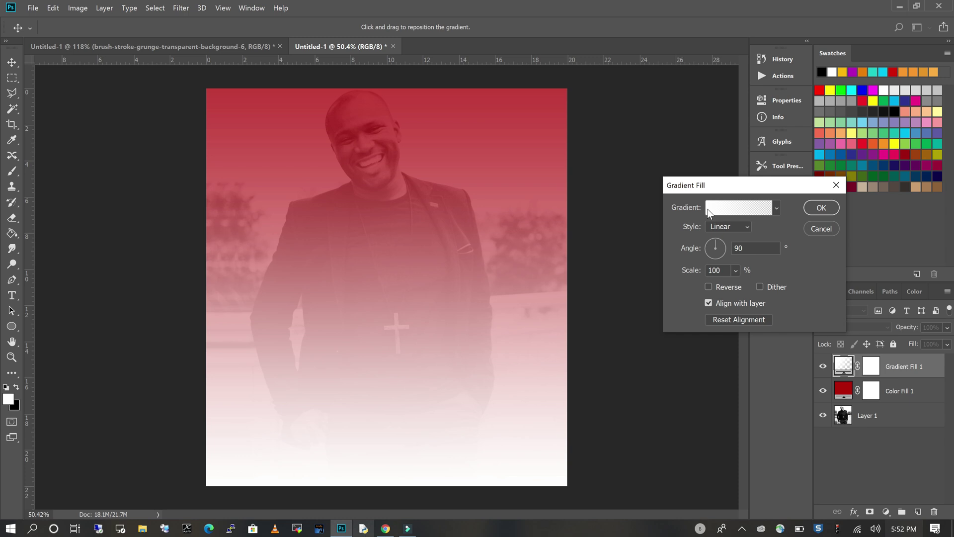
click(707, 208)
click(546, 332)
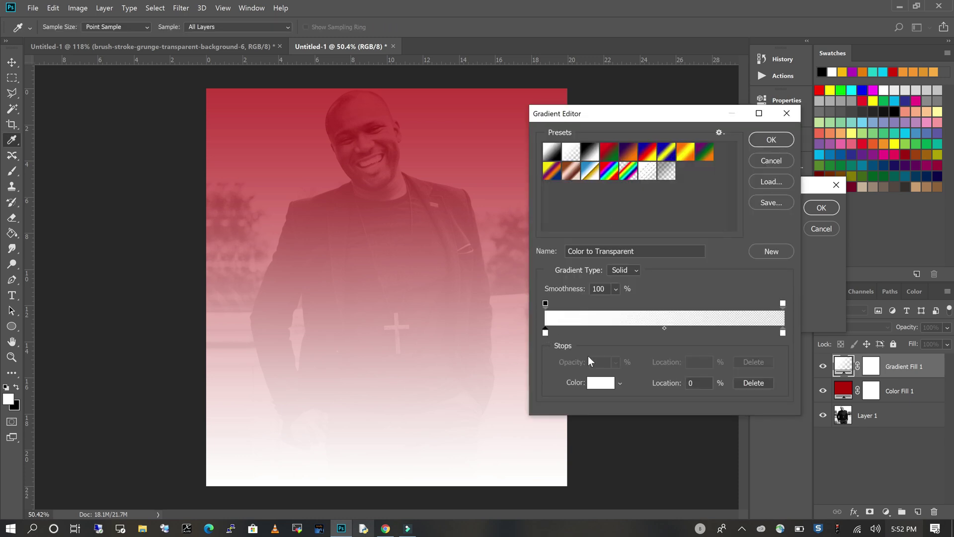
click(603, 387)
- Set the gradient stop to near-black navy #000412 and confirm
click(792, 263)
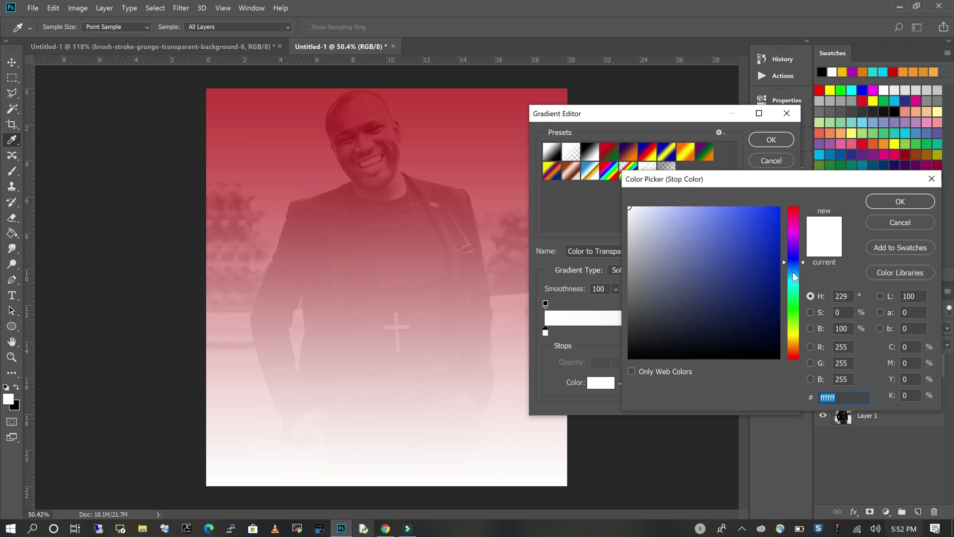
click(793, 272)
click(792, 262)
click(777, 294)
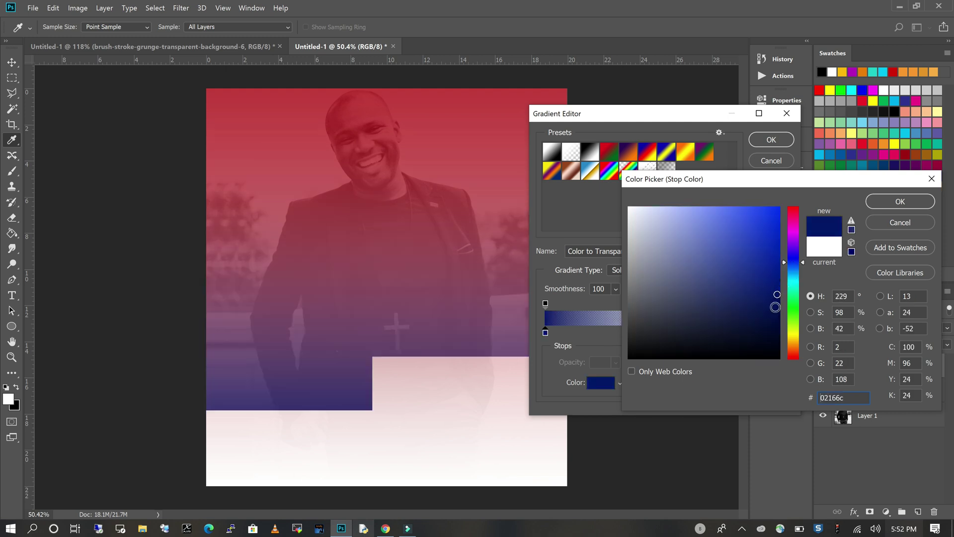
drag(773, 329, 777, 348)
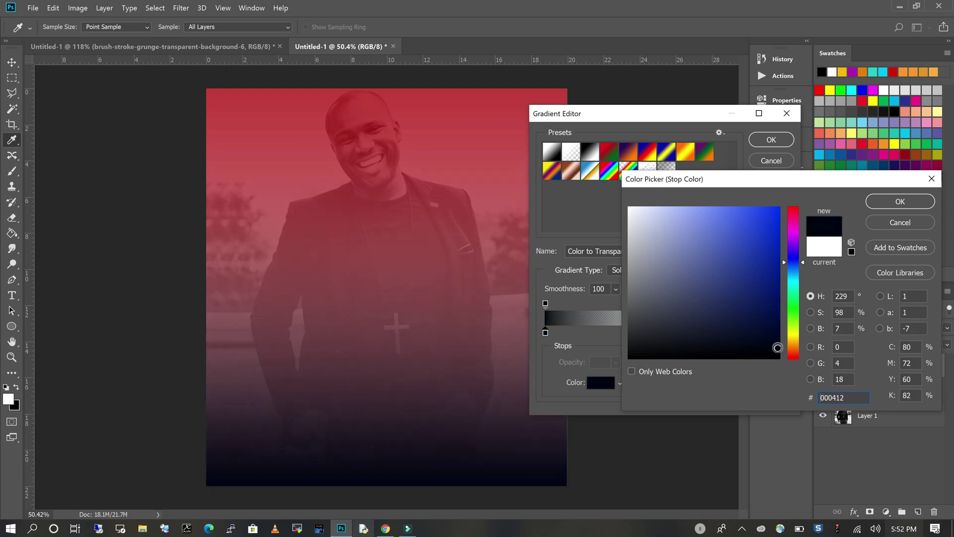
click(892, 204)
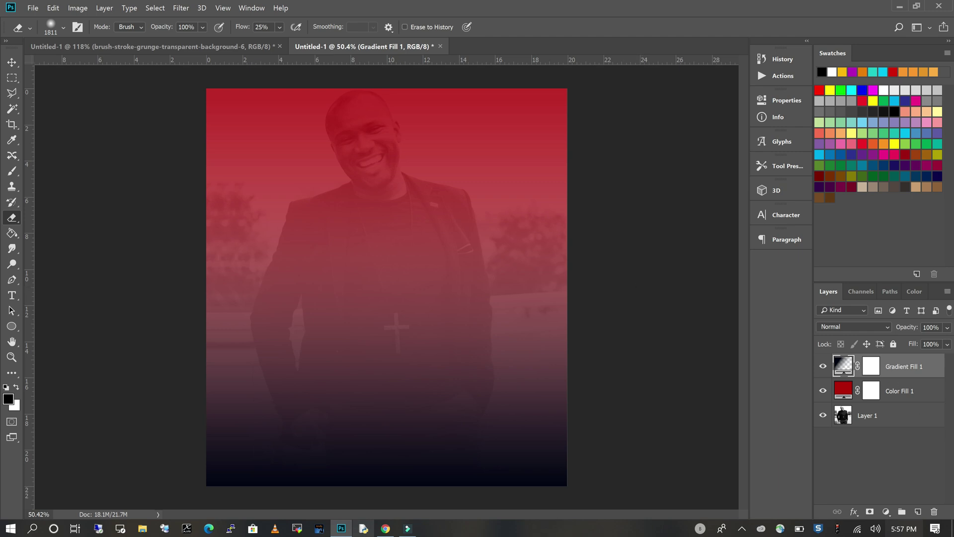
- Add a new empty layer above the gradient and name it 'Black'
click(918, 512)
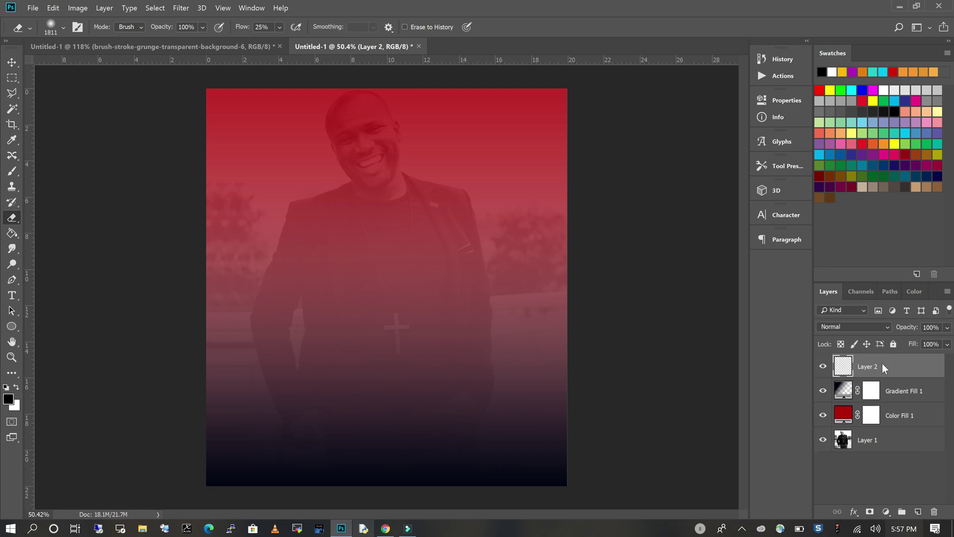
double_click(874, 369)
text(Black)
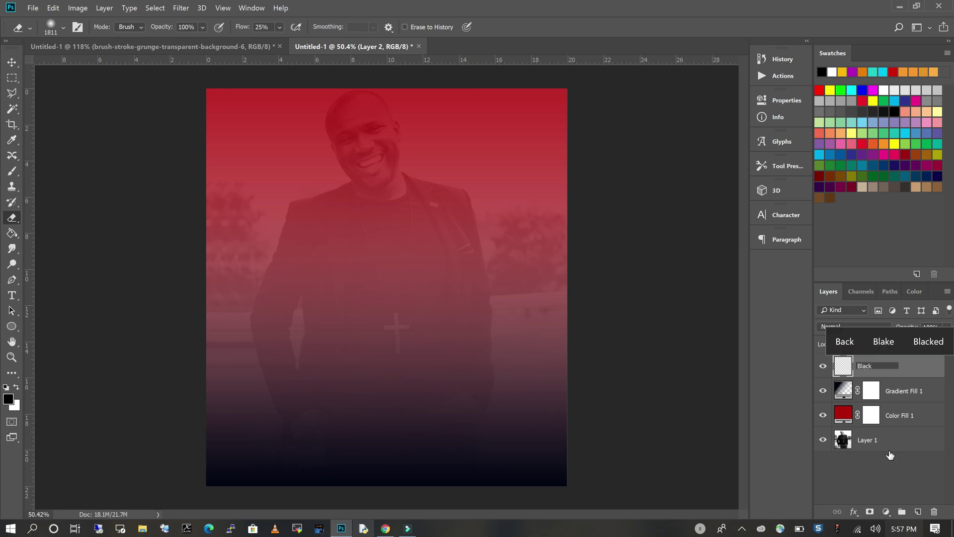
click(895, 479)
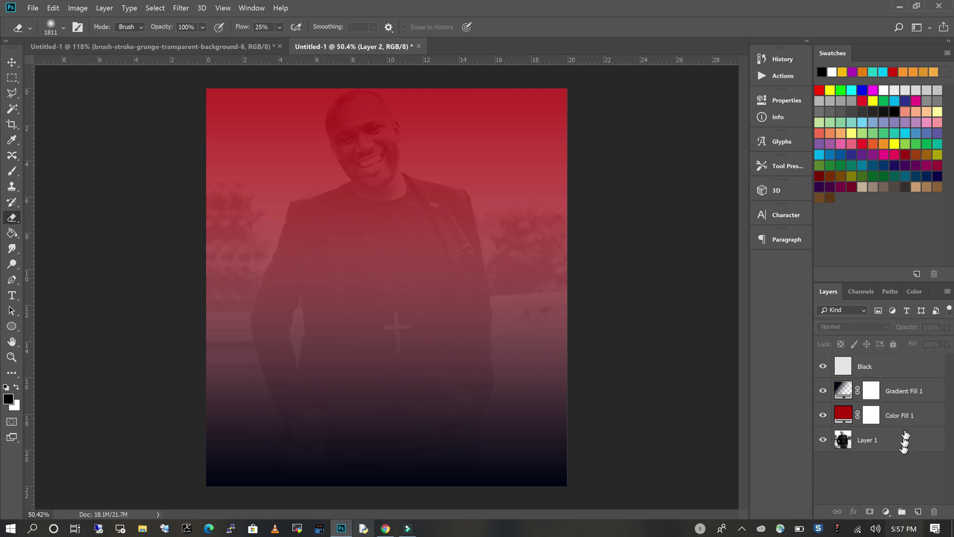
- Fill the Black layer solid black with the Paint Bucket and set opacity to 73%
click(12, 233)
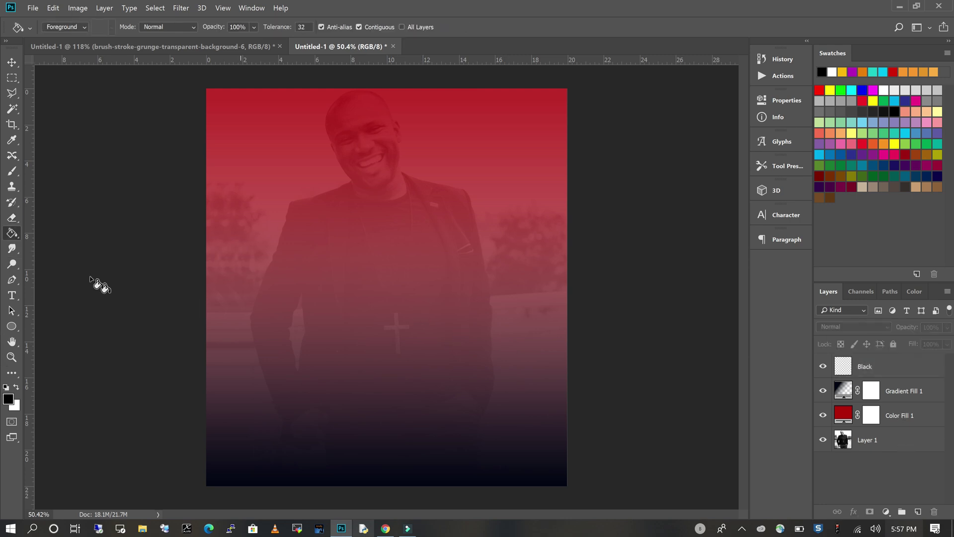
click(871, 366)
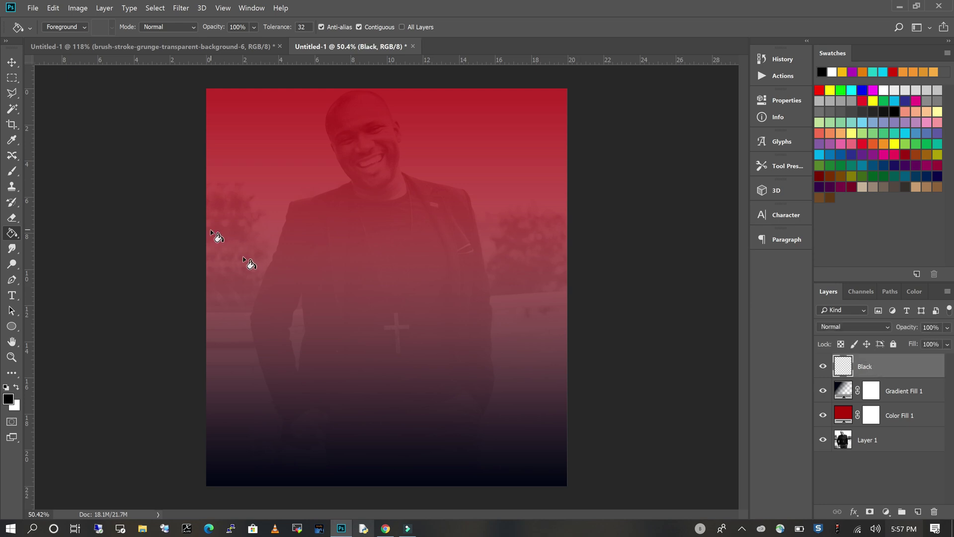
click(323, 275)
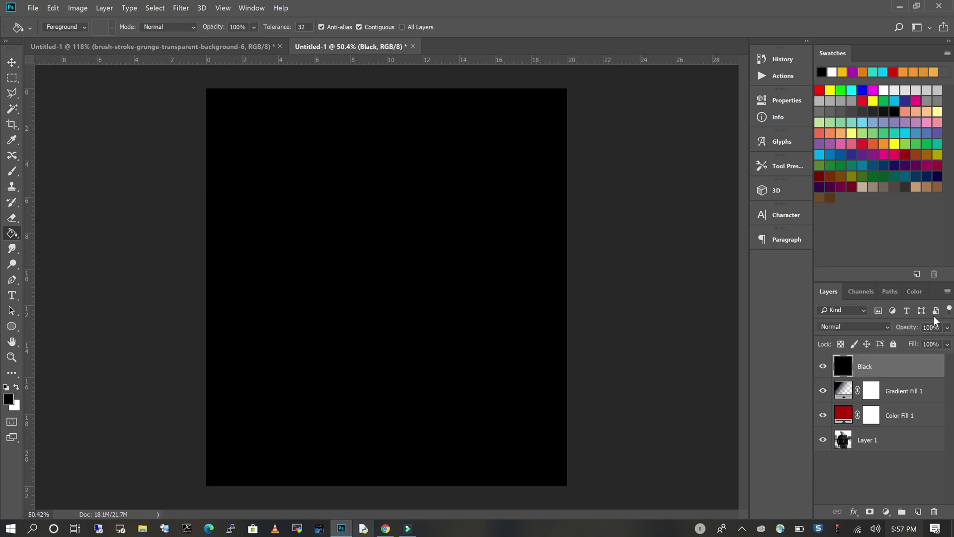
click(948, 329)
drag(947, 343, 930, 343)
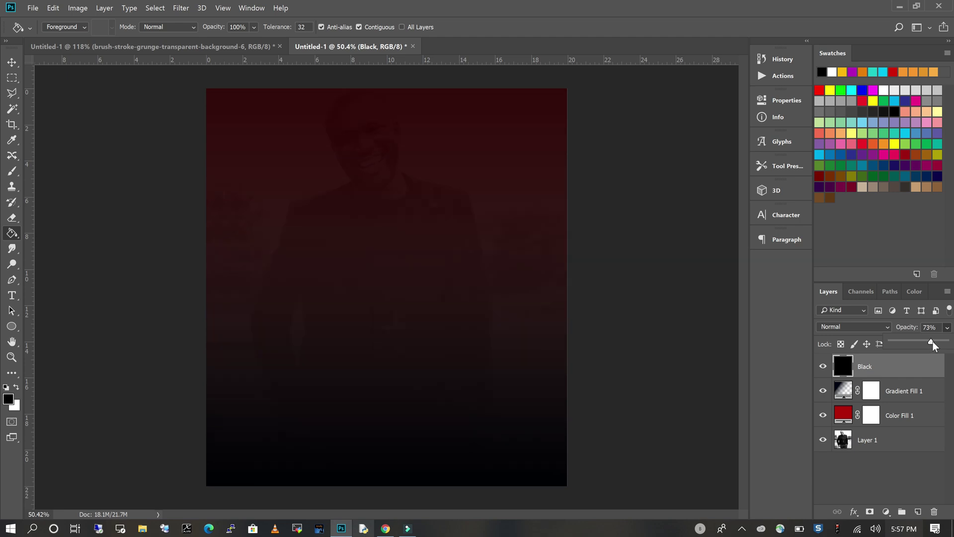
click(14, 220)
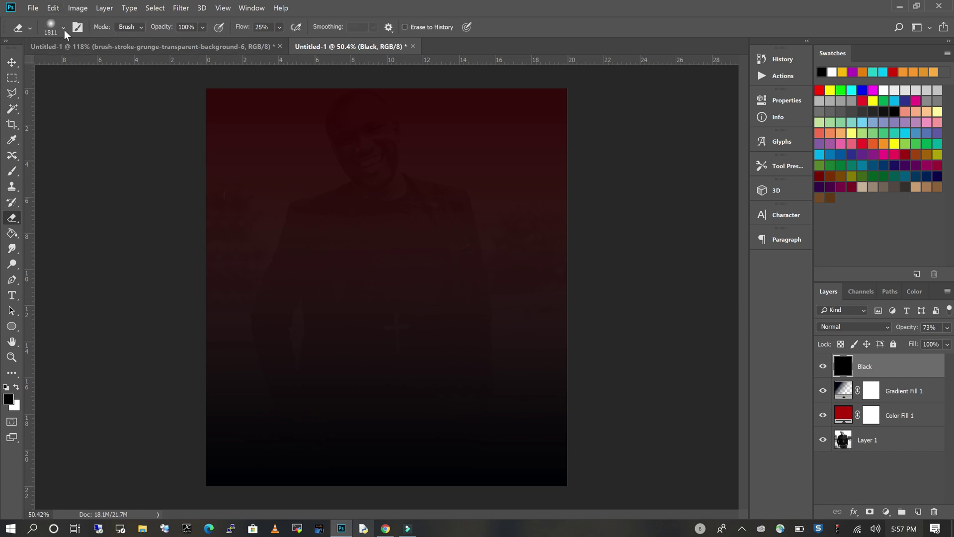
- Erase the Black layer across the top of the poster, then add a new Layer 2
mouse_move(192, 96)
mouse_down()
mouse_move(224, 85)
mouse_move(297, 107)
mouse_move(441, 106)
mouse_move(537, 159)
mouse_move(527, 144)
mouse_move(342, 142)
mouse_move(234, 128)
mouse_move(170, 170)
mouse_move(149, 160)
mouse_move(158, 222)
mouse_move(387, 136)
mouse_move(600, 168)
mouse_up()
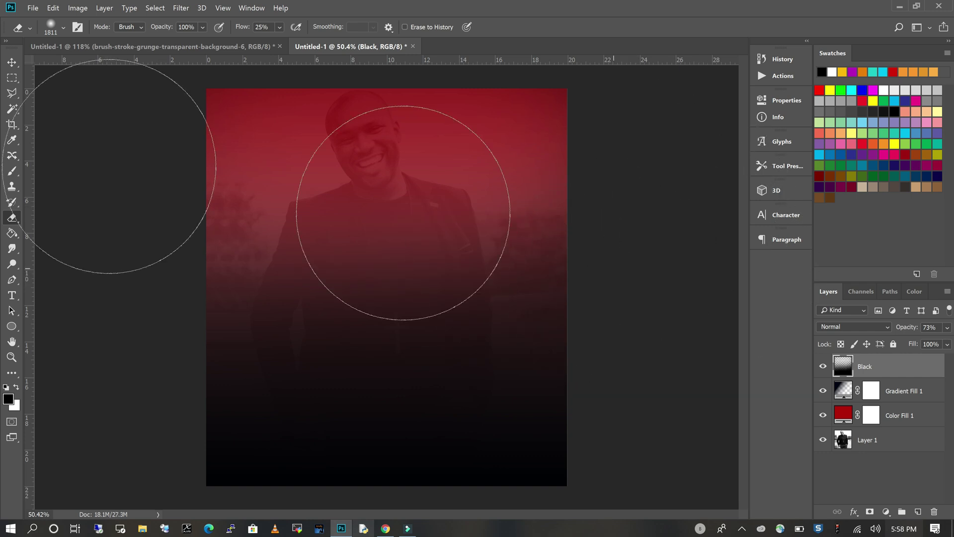
key(ctrl+shift+alt+n)
key(v)
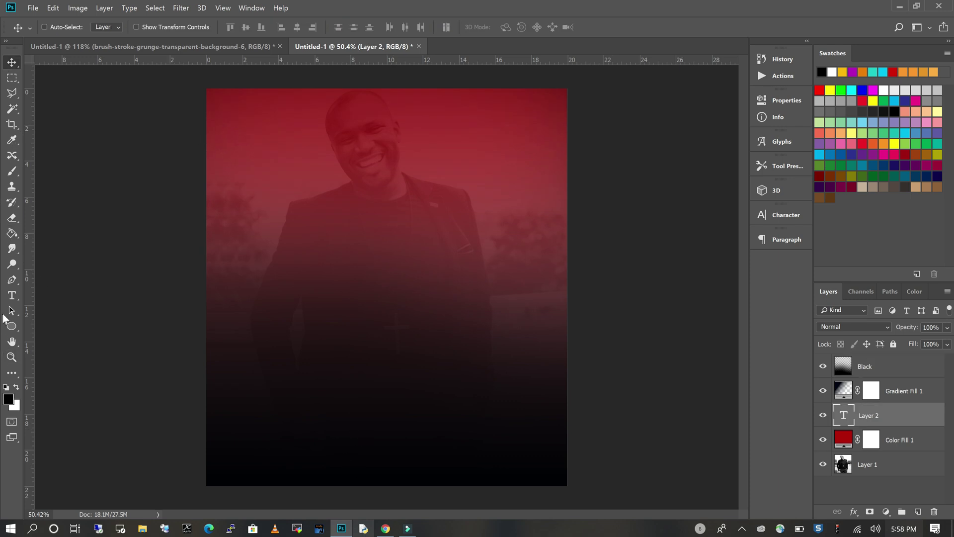
- Type 'LIVE' as new white text on the canvas
click(13, 298)
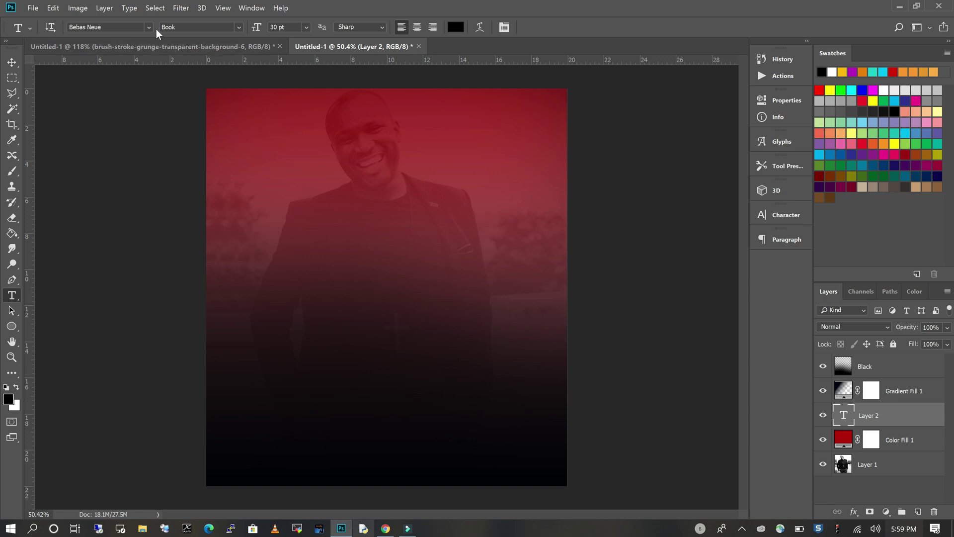
click(339, 318)
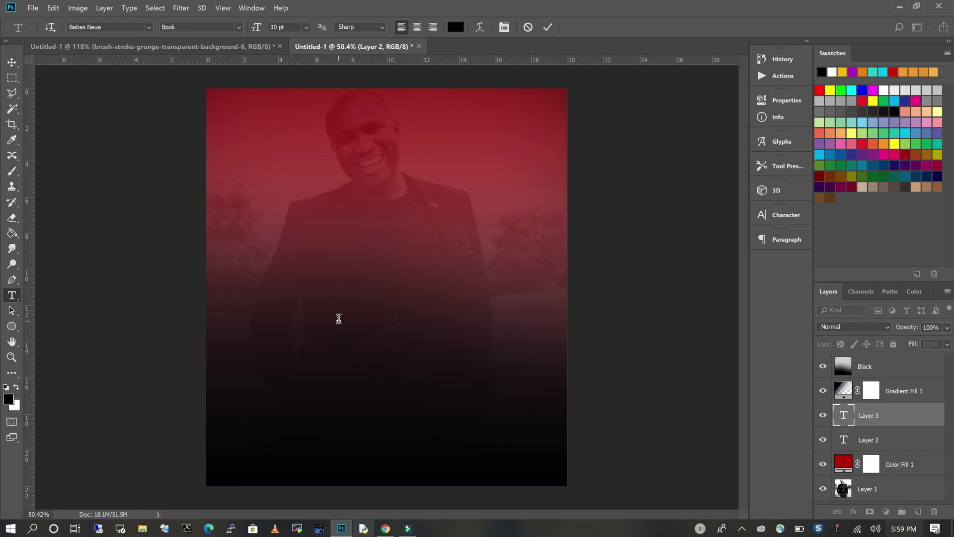
text(LIVE)
key(ctrl+a)
click(17, 388)
- Move the LIVE layer to the top of the stack, enlarge it, and centre it
drag(912, 407, 890, 366)
key(ctrl+t)
drag(437, 251, 570, 129)
drag(516, 276, 450, 352)
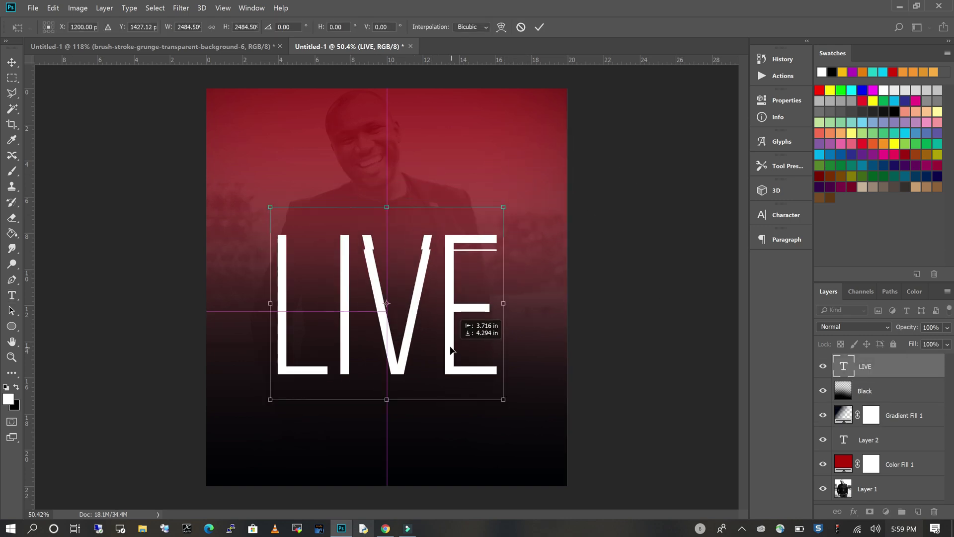
key(Return)
- Set the LIVE text to Bebas Neue Bold
double_click(485, 299)
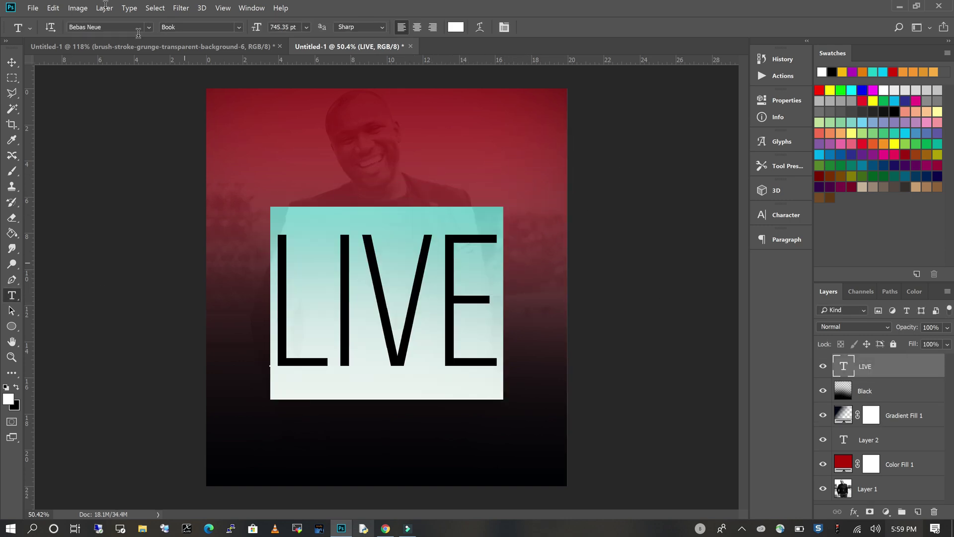
click(238, 27)
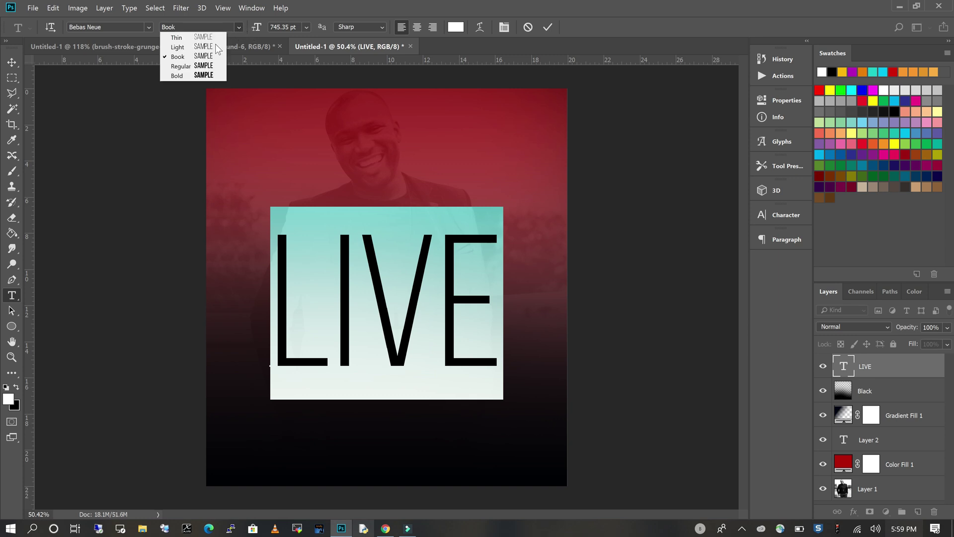
click(191, 74)
click(653, 262)
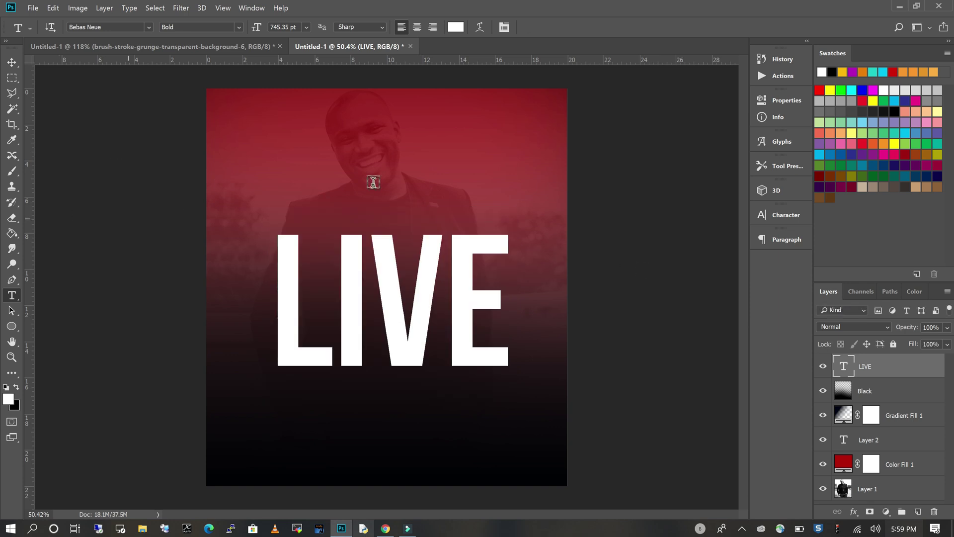
click(293, 174)
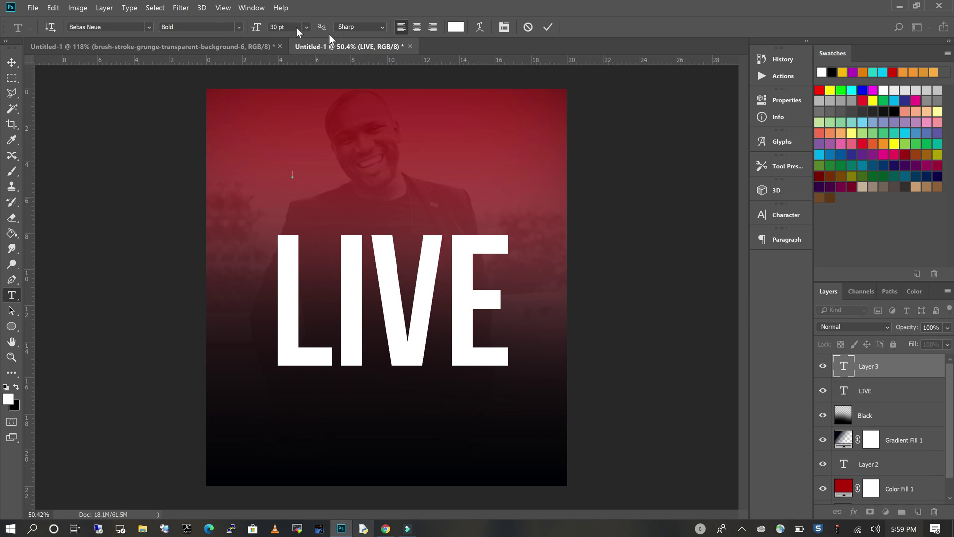
- Type 'STREAMING' at 72 pt and place it just above LIVE
click(306, 28)
click(293, 172)
text(STREAMING)
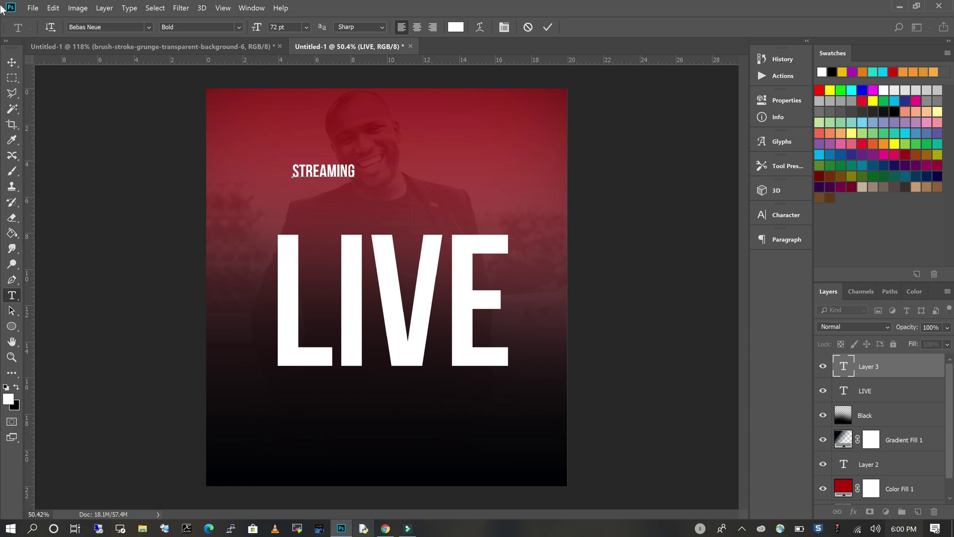
key(ctrl+Return)
drag(332, 173, 319, 223)
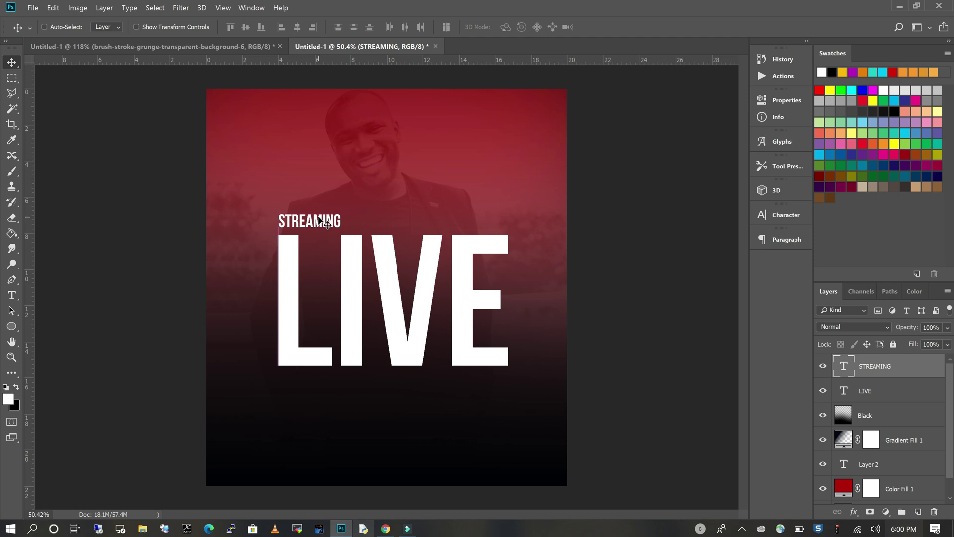
key(ctrl)
- Scale STREAMING up to LIVE's width and nudge it down closer to LIVE
key(ctrl+t)
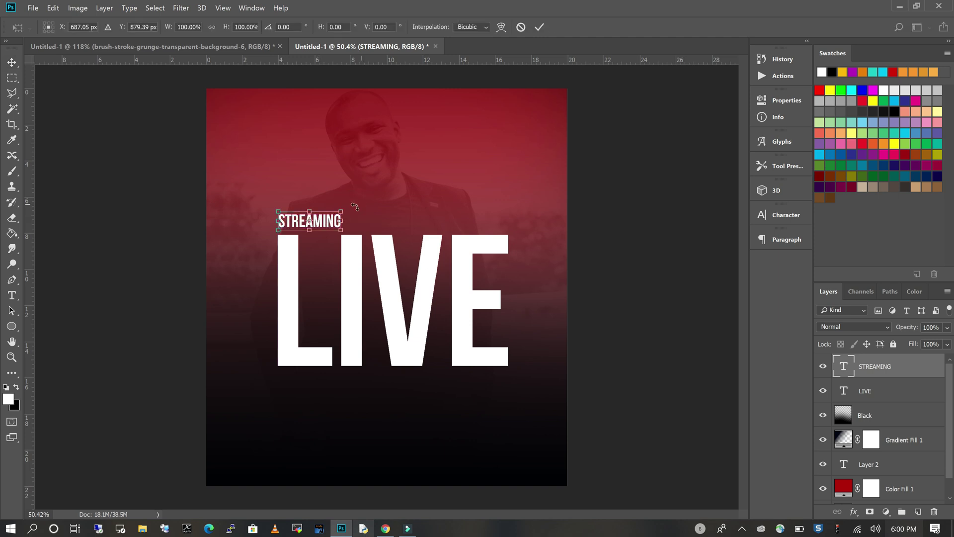
drag(340, 211, 510, 178)
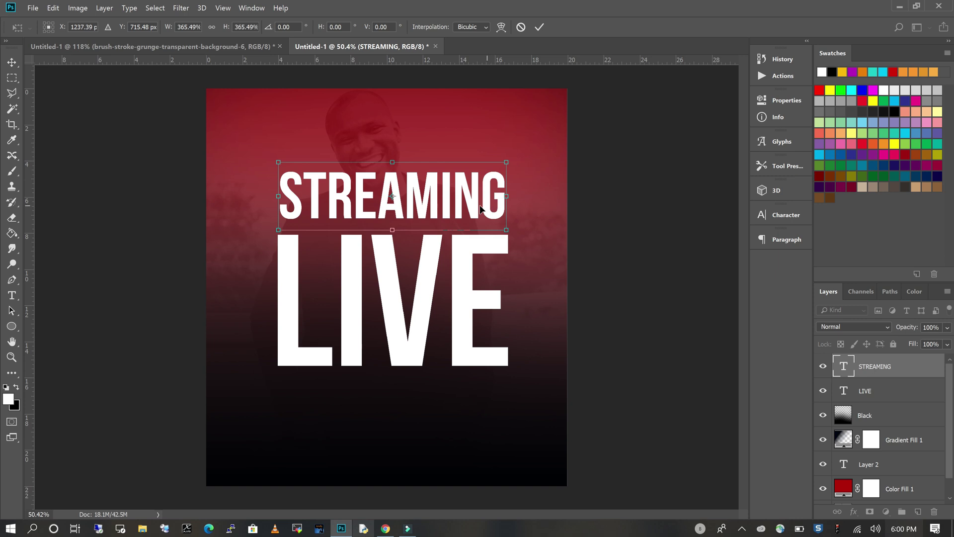
key(Return)
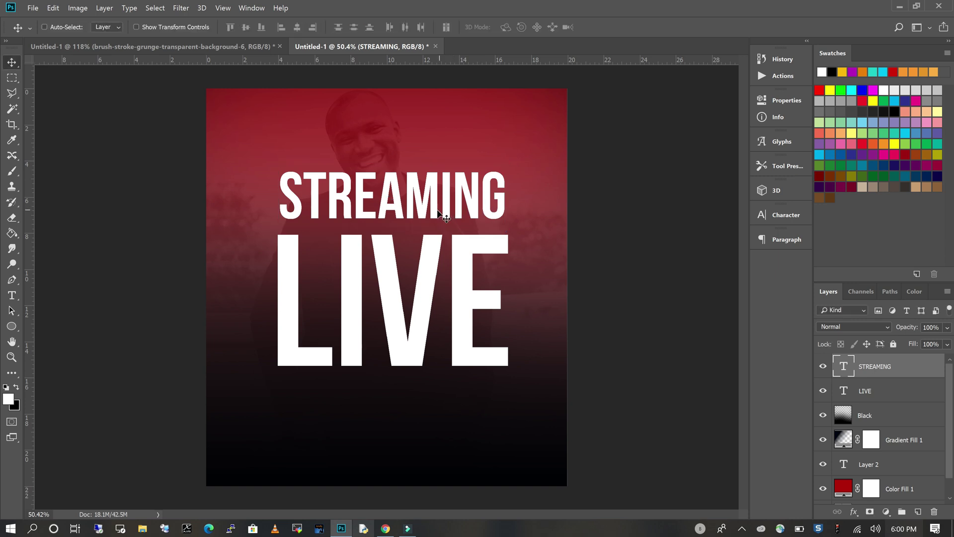
drag(437, 209, 434, 218)
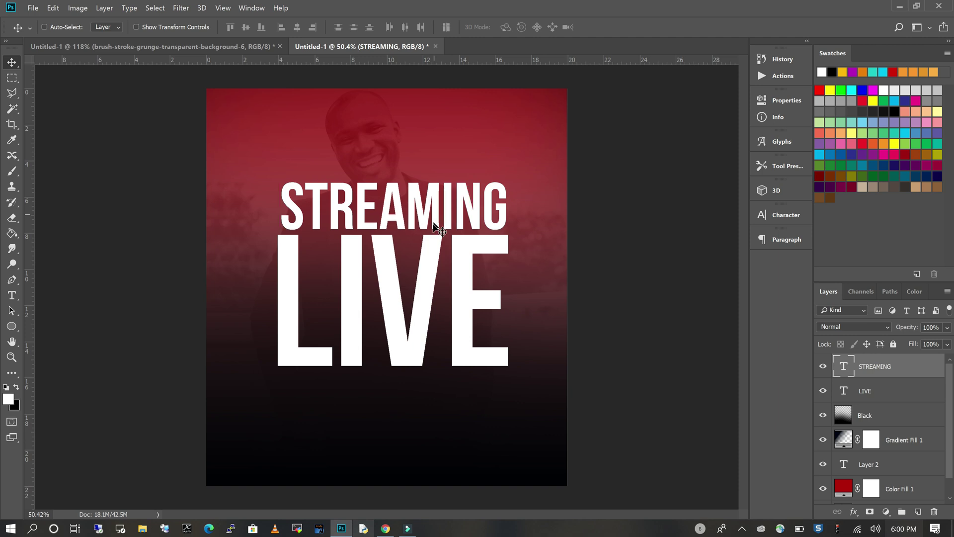
key(ctrl+t)
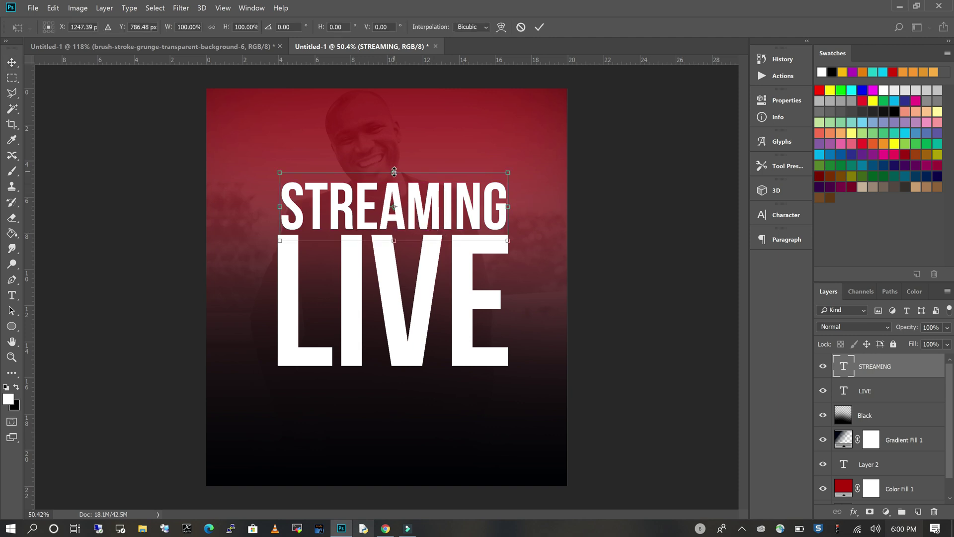
drag(394, 172, 395, 172)
key(Return)
- Shift LIVE slightly down and widen it to line up with STREAMING
right_click(400, 312)
click(409, 317)
drag(417, 260, 422, 271)
key(ctrl+t)
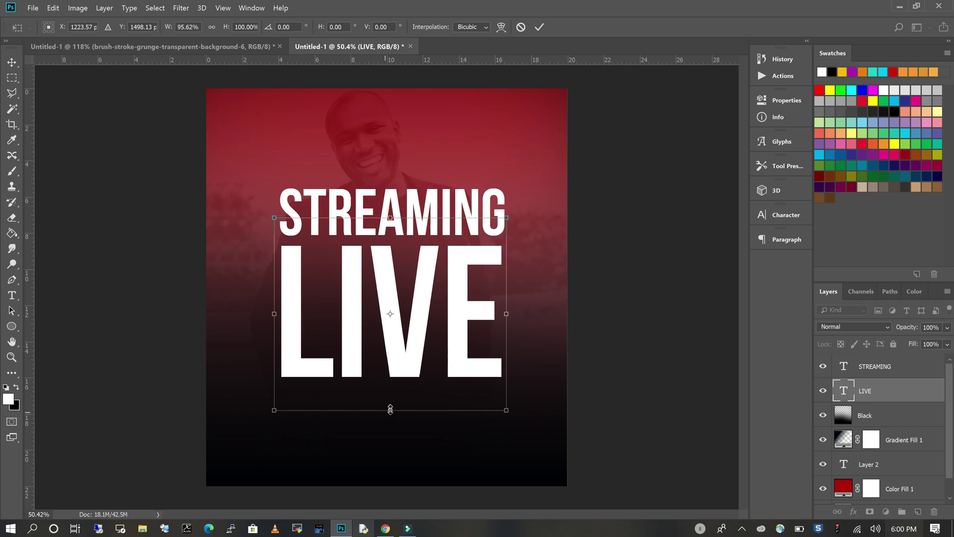
drag(506, 313, 512, 314)
key(Return)
key(alt+bracketright)
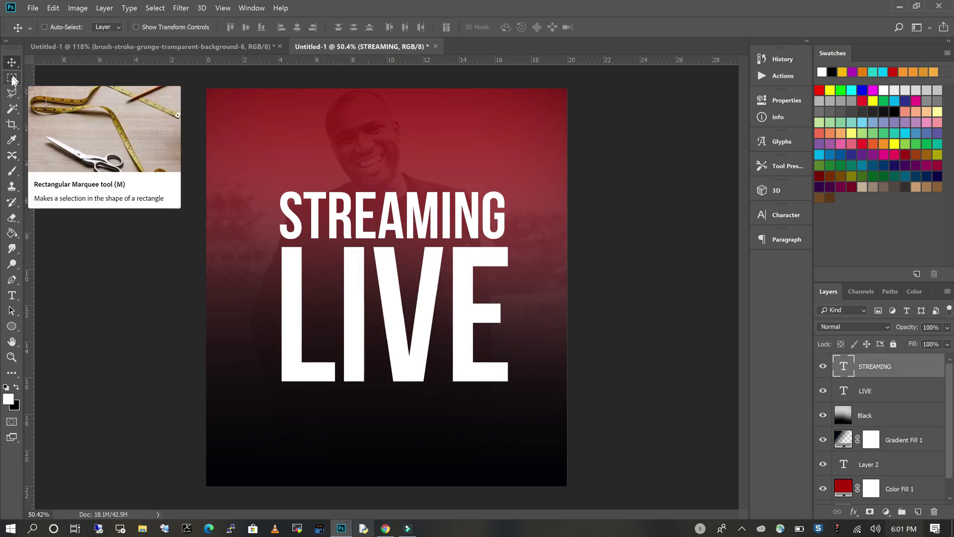
- Select a thin strip above STREAMING and fill it black on a new Layer 3
click(12, 80)
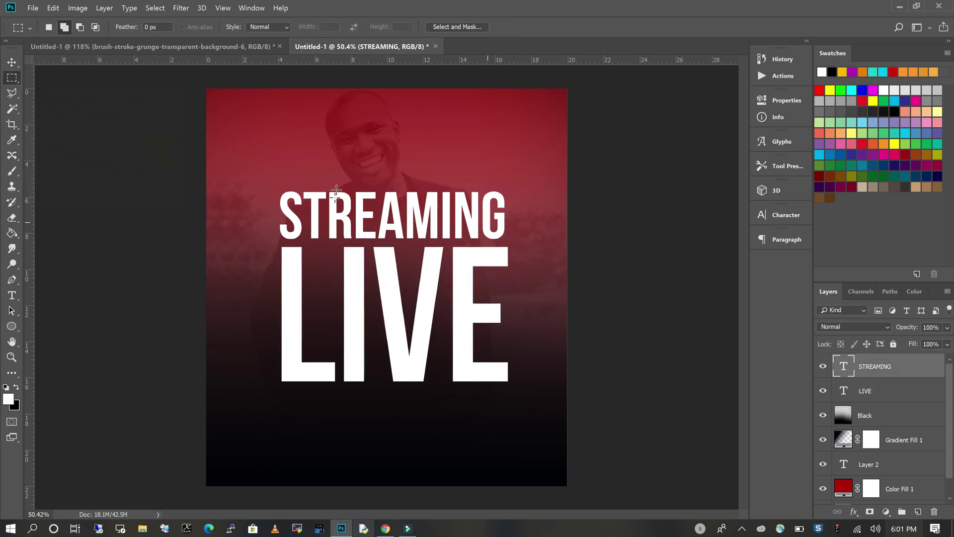
drag(281, 177, 500, 187)
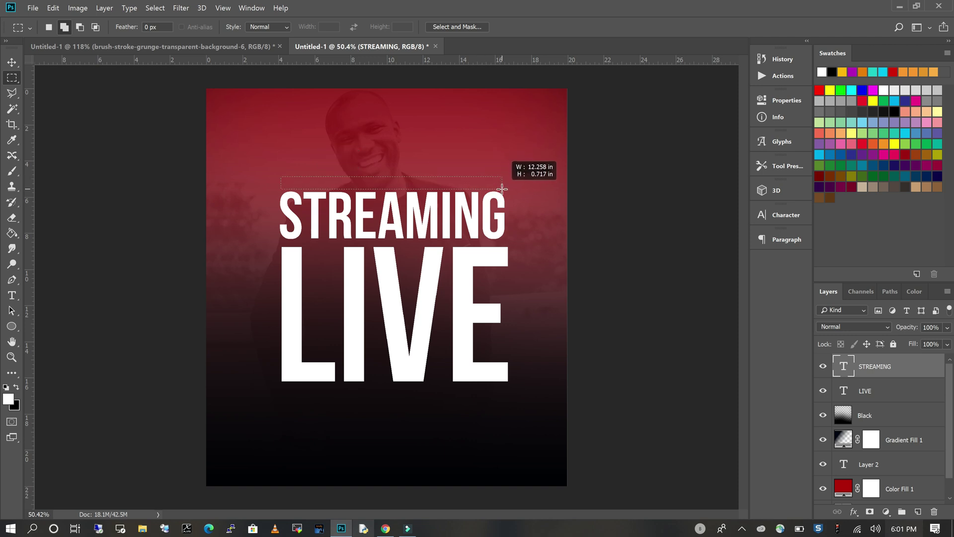
drag(502, 188, 502, 189)
click(503, 191)
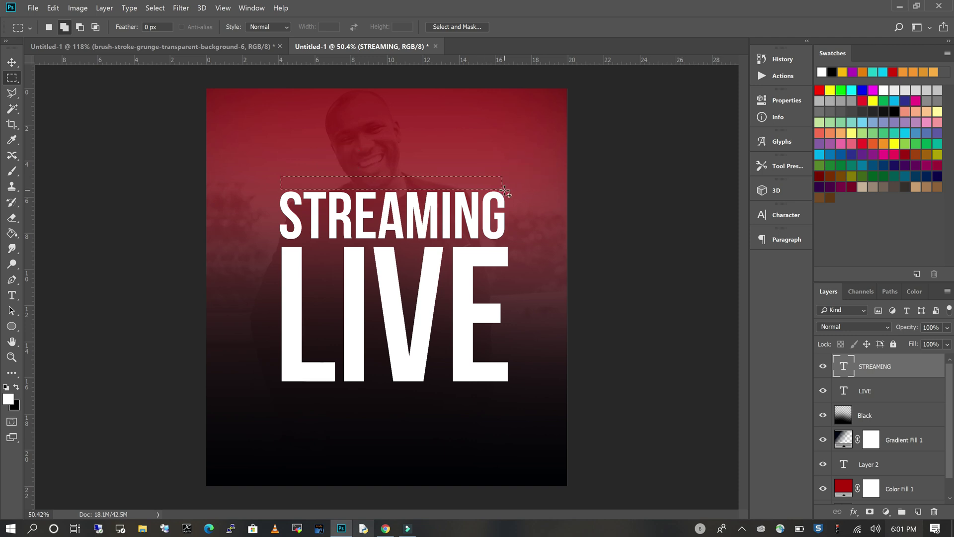
click(918, 512)
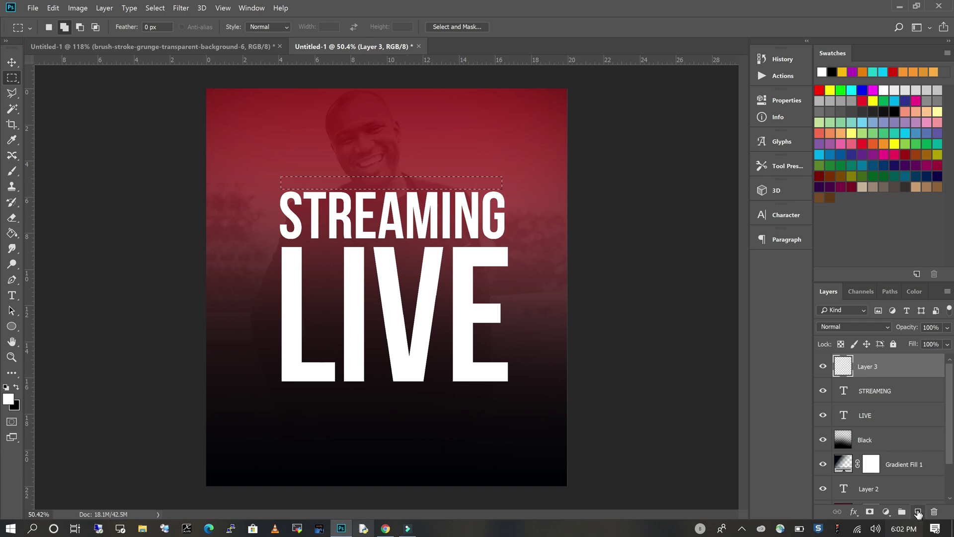
click(14, 388)
click(12, 233)
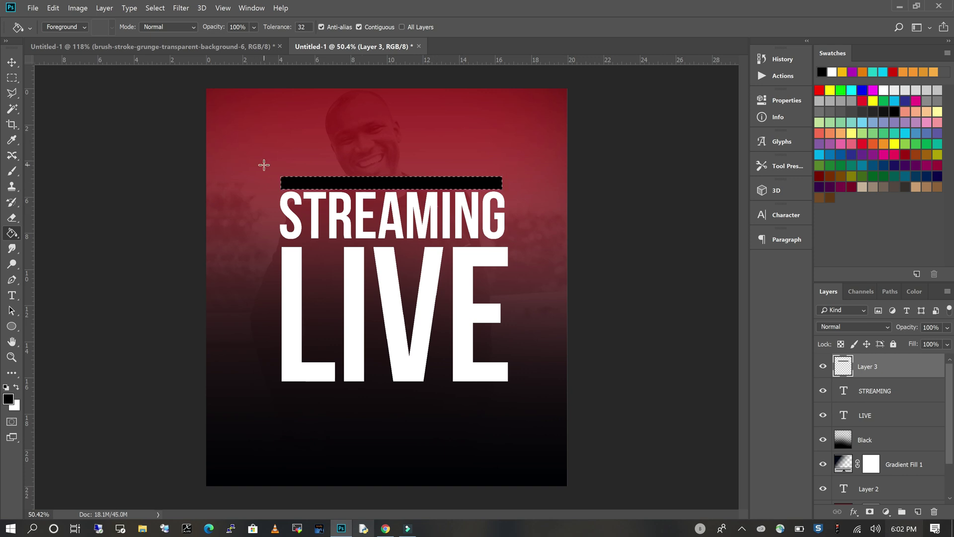
key(ctrl+d)
click(12, 295)
- Type 'FAITH ENCOUNTER SERVICE' above the bar in Arial Regular
click(288, 139)
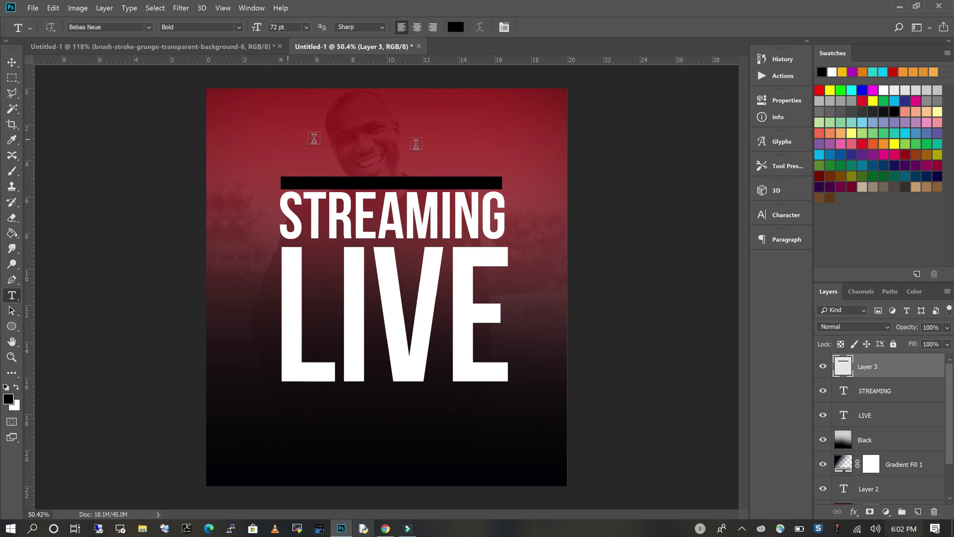
text(FAITH ENCOUNTER SERVICE)
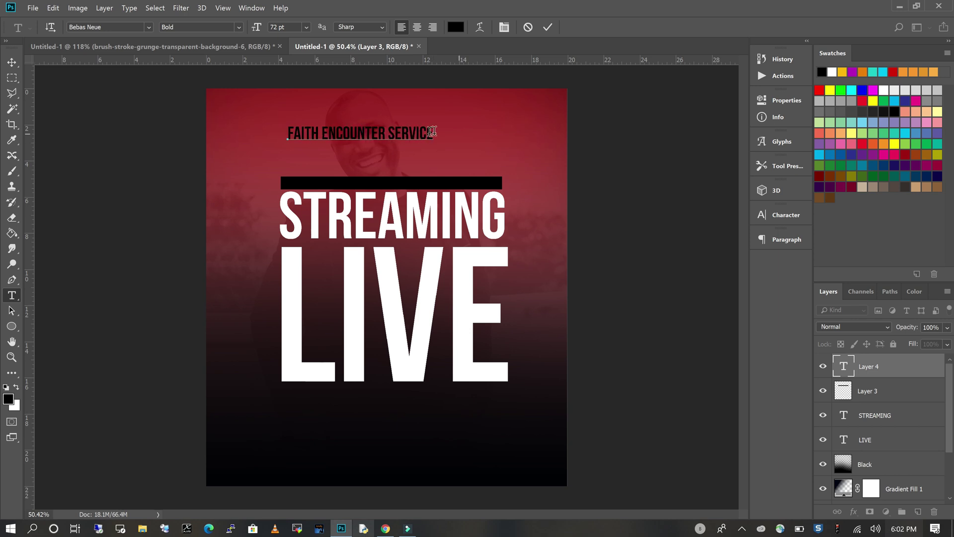
key(ctrl+a)
click(149, 27)
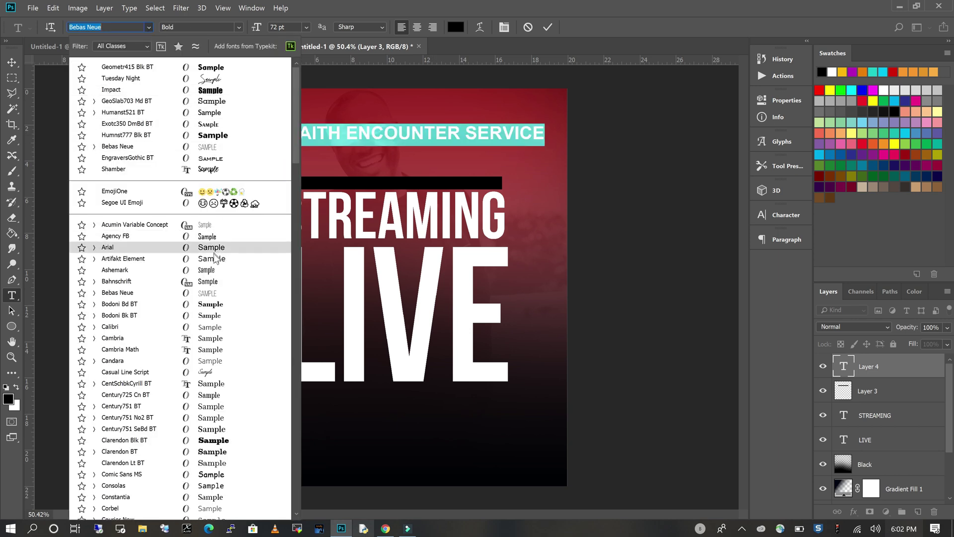
click(116, 247)
click(239, 27)
click(188, 42)
key(ctrl+Return)
- Make the FAITH ENCOUNTER SERVICE text white, shrink it to half size, and place it on the black bar
key(x)
key(alt+BackSpace)
key(ctrl+t)
drag(544, 145, 420, 145)
key(Return)
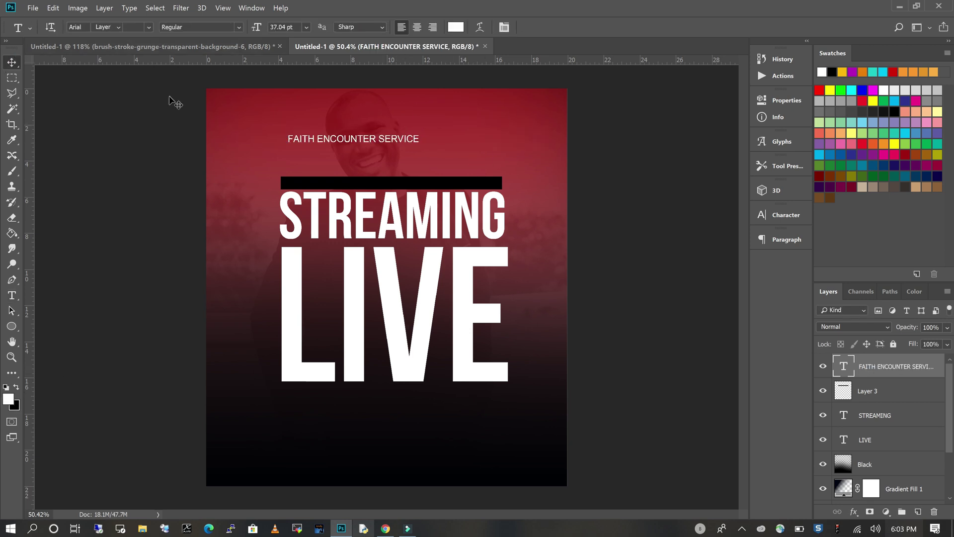
click(12, 62)
drag(406, 141, 400, 186)
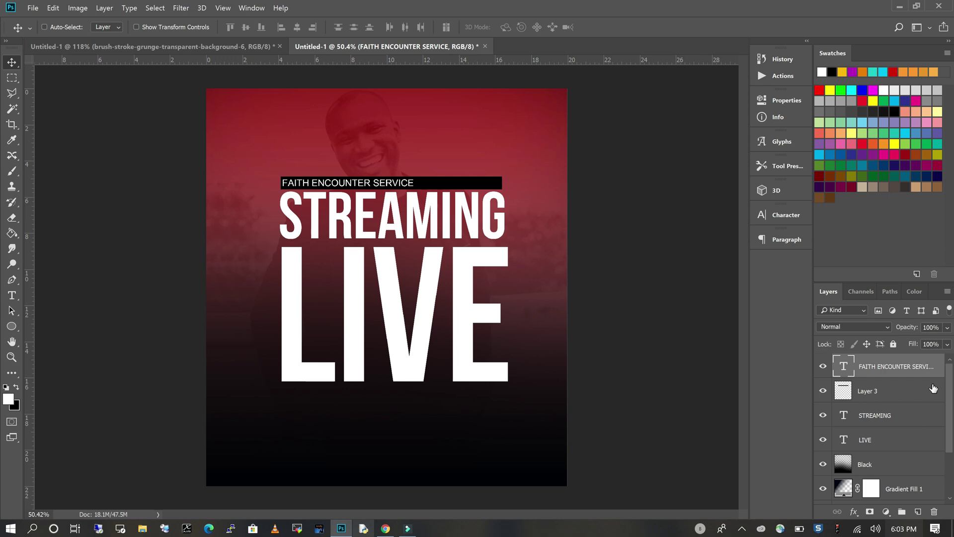
- Select the title text and bar layers and move the block down about 40 px
shift+click(873, 440)
drag(394, 362, 394, 361)
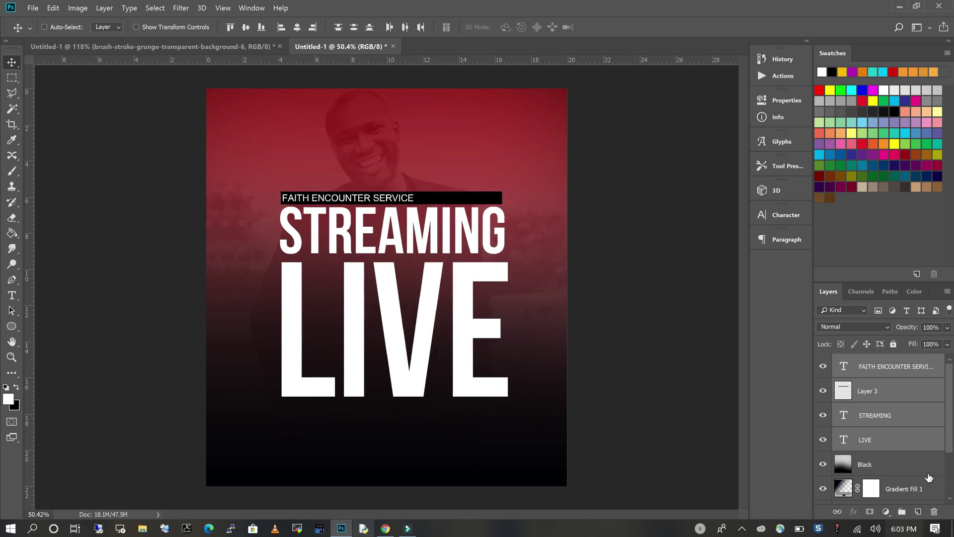
click(930, 478)
click(906, 366)
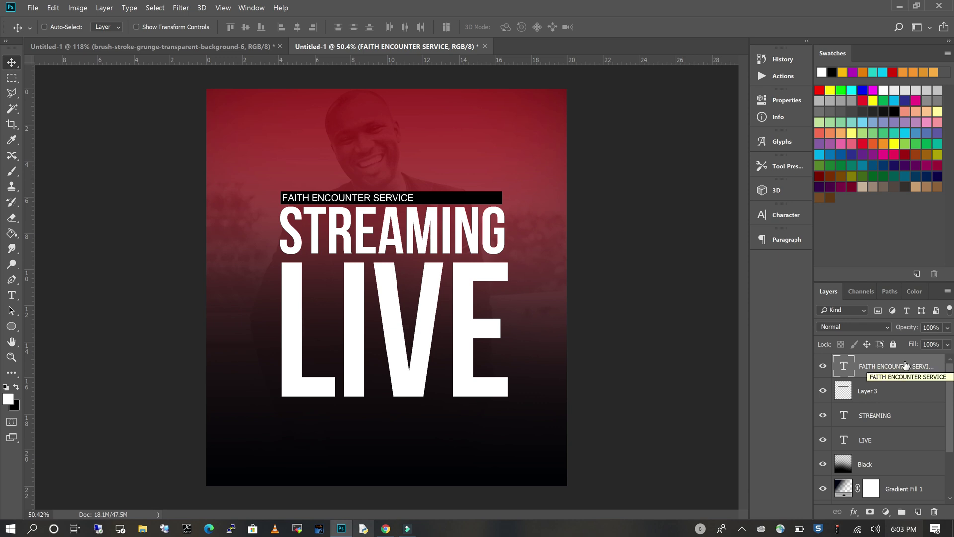
shift+click(900, 442)
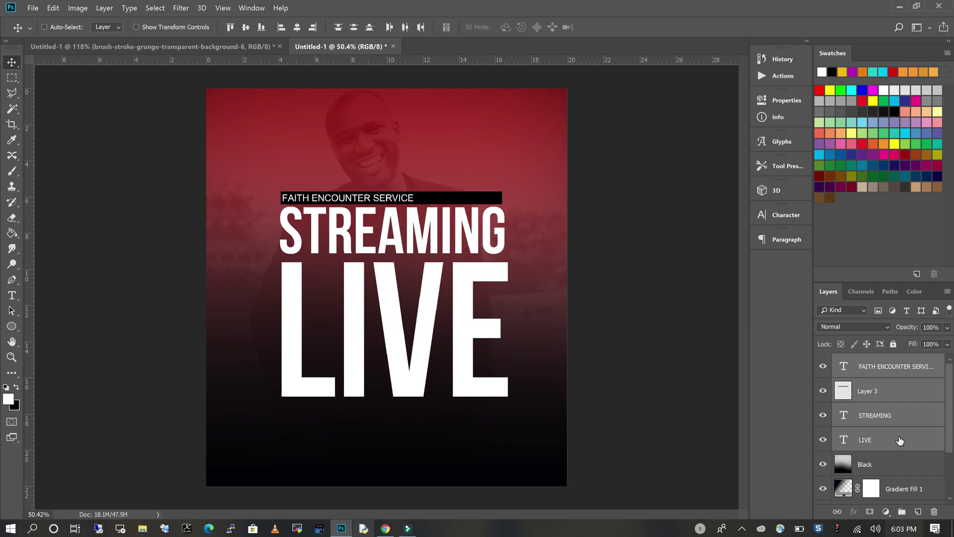
click(902, 366)
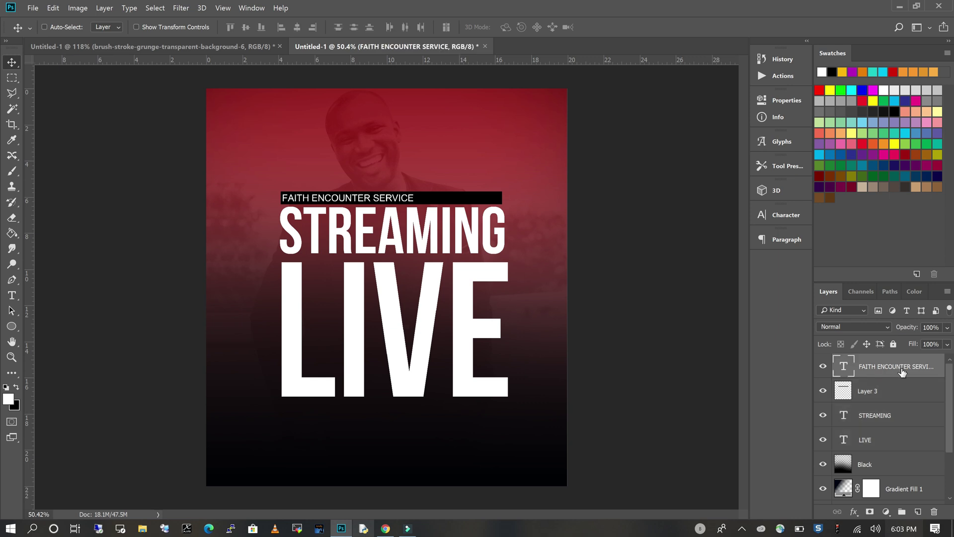
- Select the LIVE layer and paste the brush-stroke artwork above it
key(ctrl)
ctrl+click(888, 412)
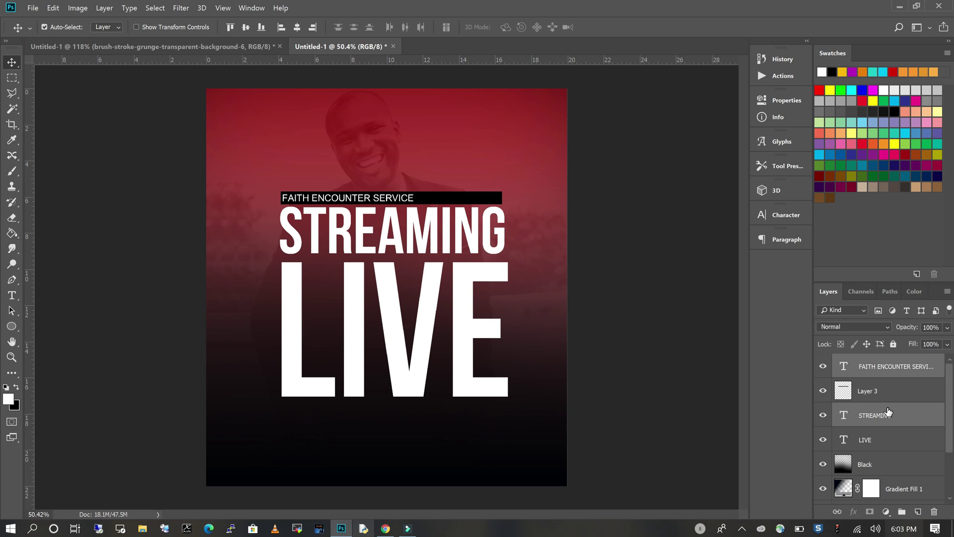
click(891, 440)
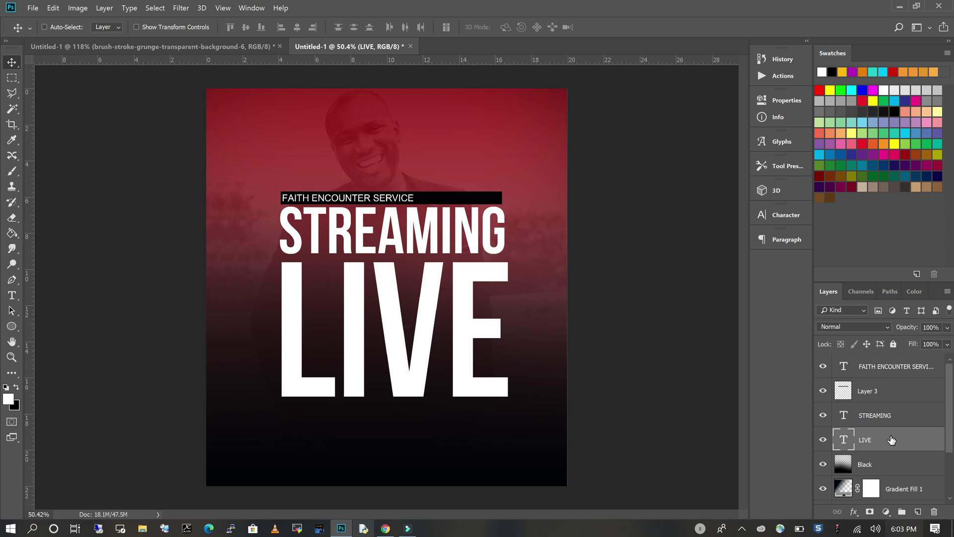
key(ctrl+v)
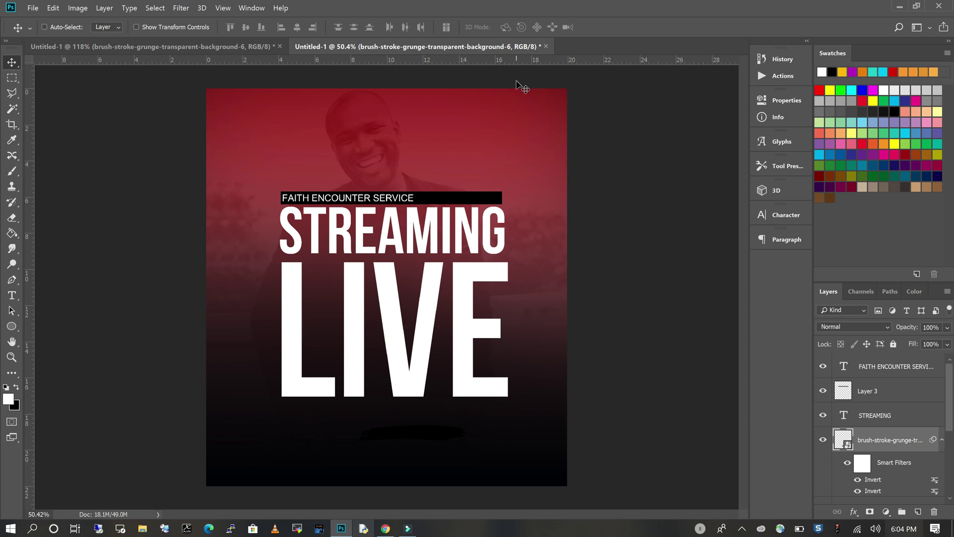
- Rasterize the brush-stroke smart object and drag it into the poster just below LIVE
click(235, 43)
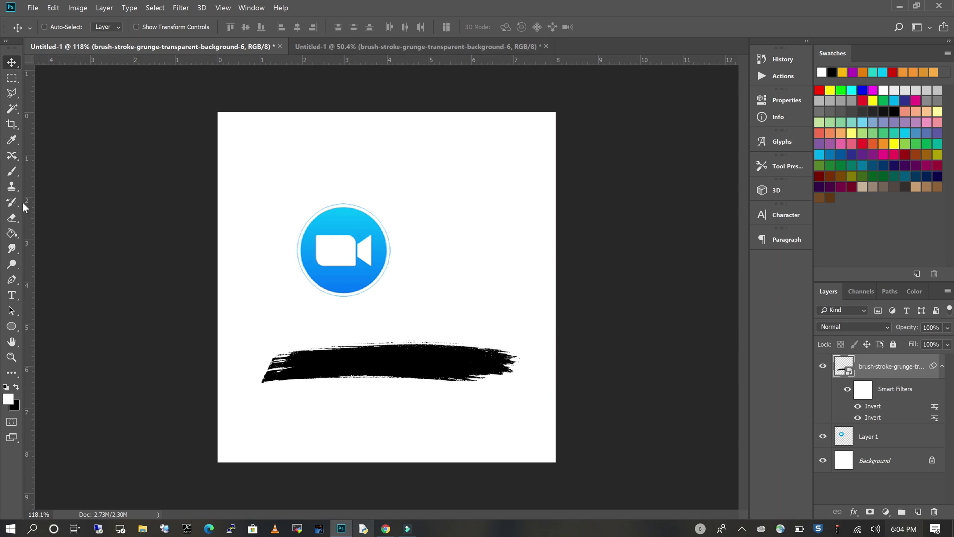
click(12, 171)
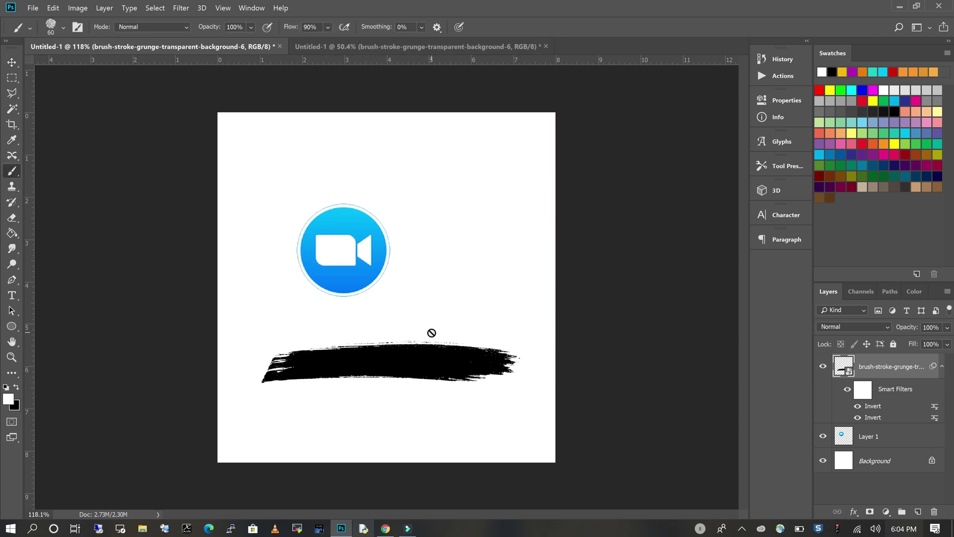
click(583, 326)
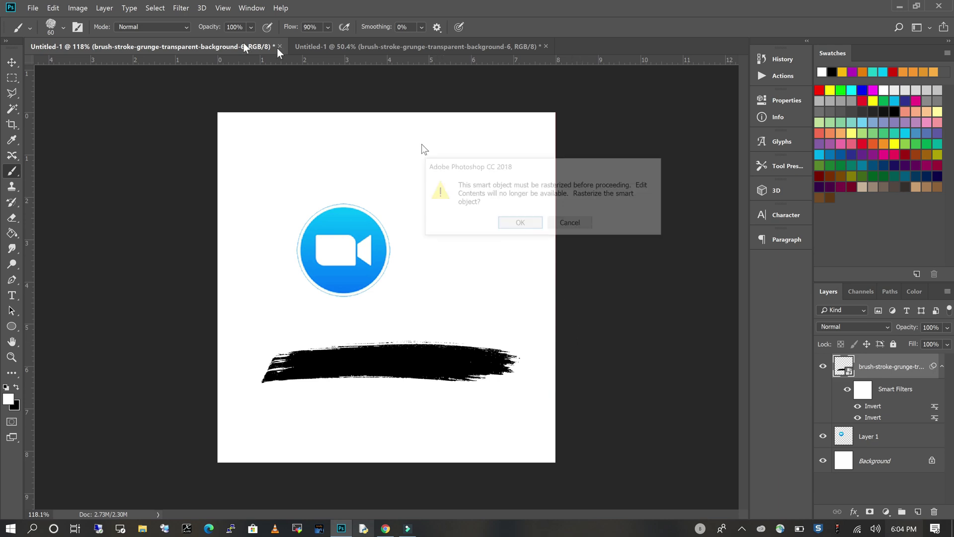
click(520, 222)
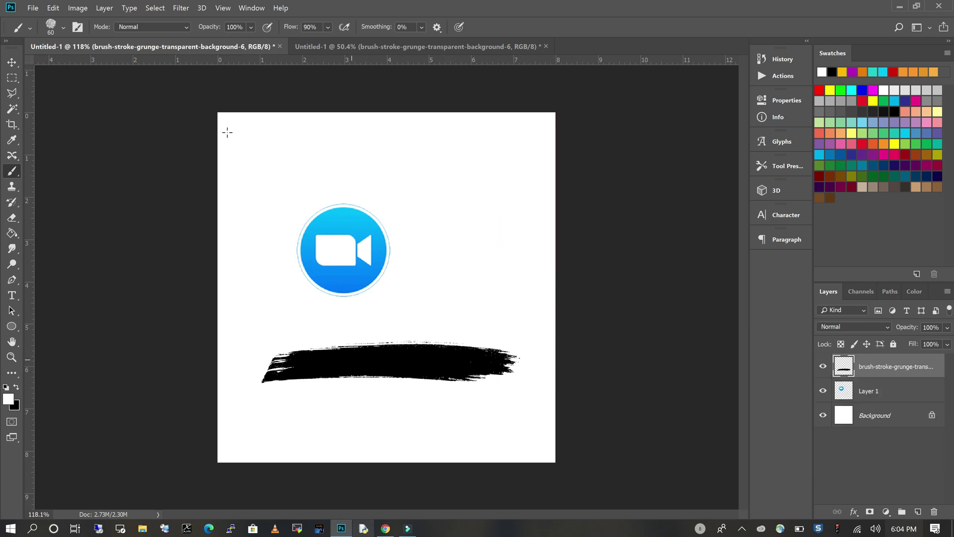
click(12, 62)
mouse_move(437, 366)
mouse_down()
mouse_move(475, 311)
mouse_move(492, 226)
mouse_move(446, 46)
mouse_move(452, 413)
mouse_up()
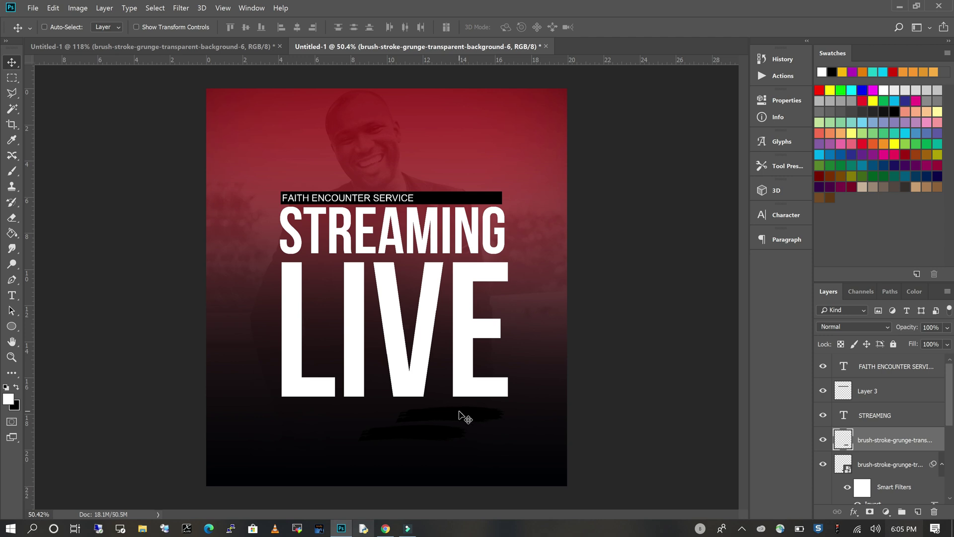
- Invert the brush stroke from black to white
click(79, 9)
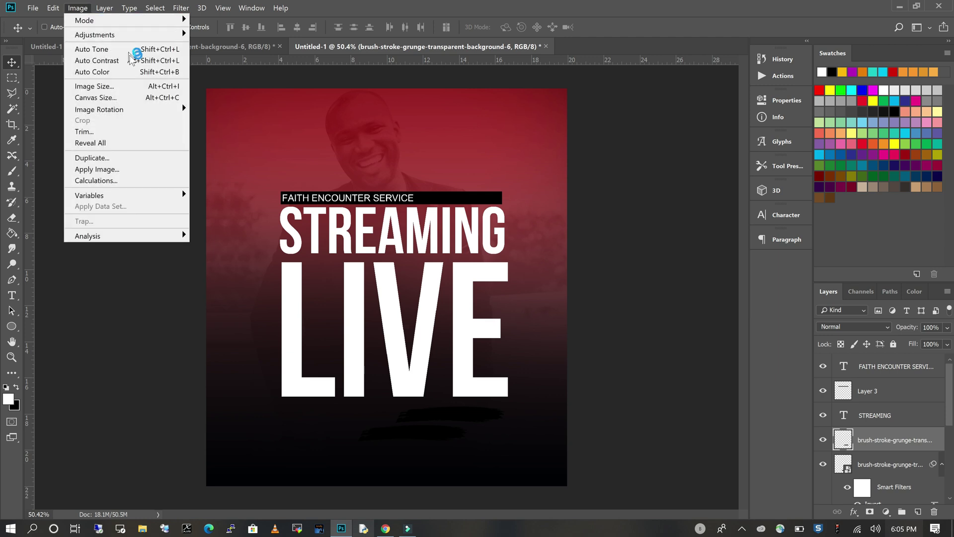
mouse_move(171, 40)
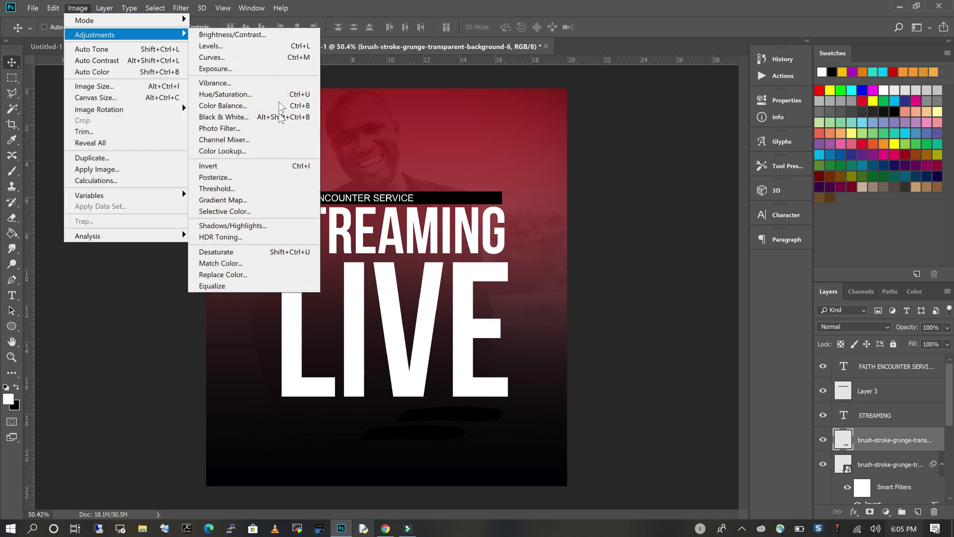
click(228, 167)
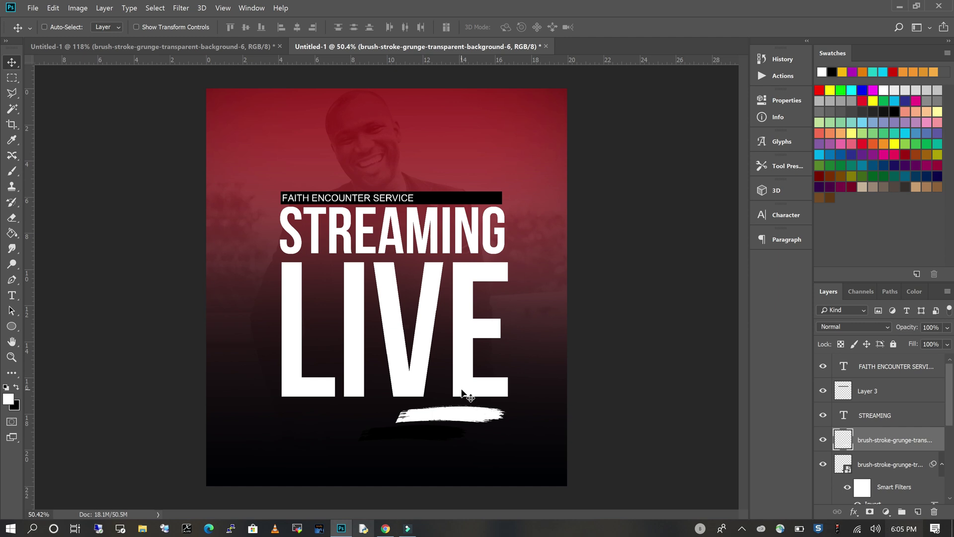
- Move the white stroke left and scale it to about 221%, just beneath LIVE
mouse_move(461, 418)
mouse_down()
mouse_move(362, 424)
mouse_move(370, 392)
mouse_move(361, 414)
mouse_up()
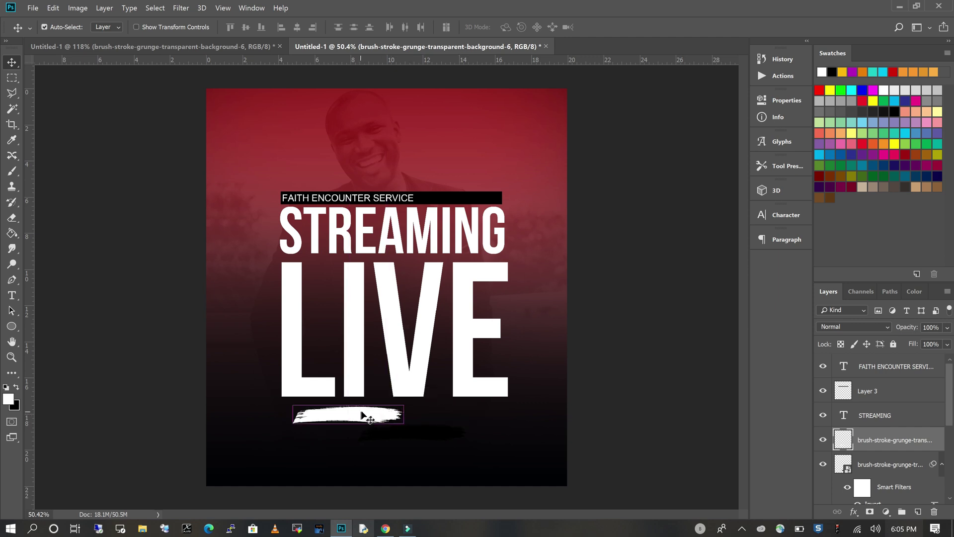
key(ctrl+t)
mouse_move(403, 424)
mouse_down()
mouse_move(535, 446)
mouse_move(510, 441)
mouse_up()
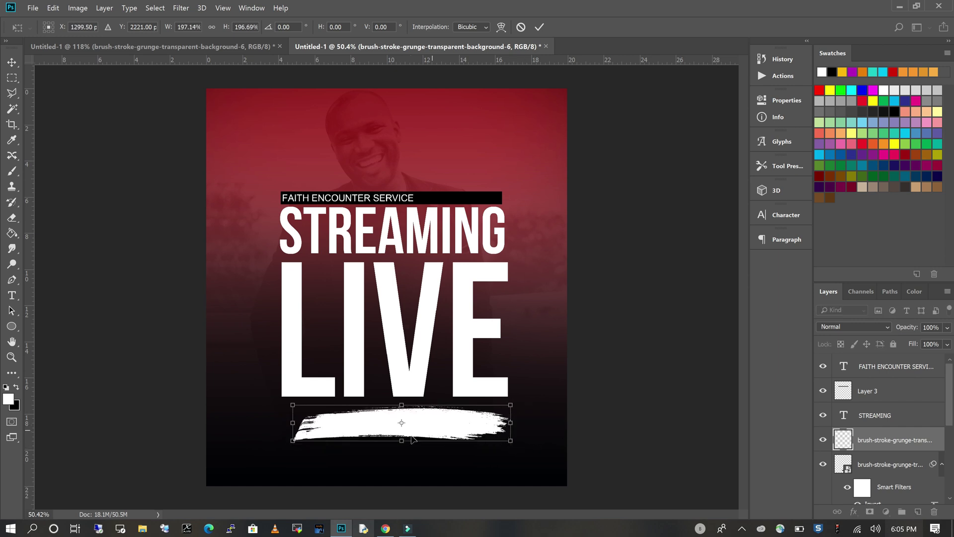
drag(414, 425, 417, 422)
key(Return)
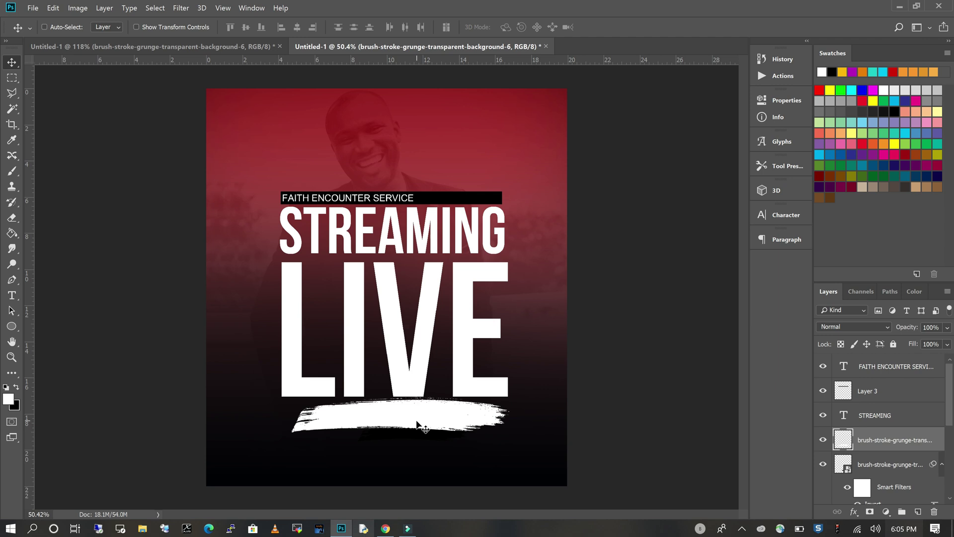
- Add a new text layer reading TUNE IN ON ZOOM on the poster
click(12, 296)
click(311, 158)
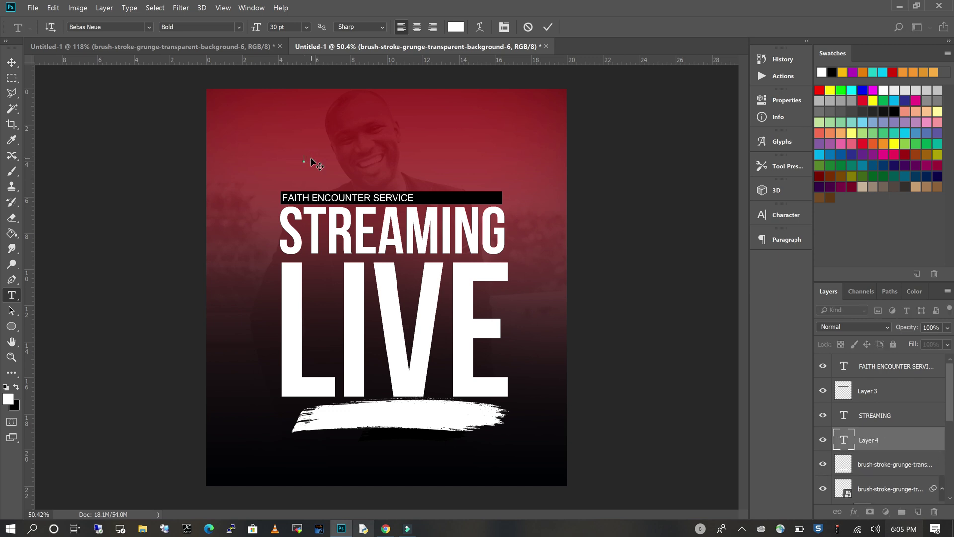
text(JUNE)
text( IN ON ZOOM)
- Set the TUNE IN ON ZOOM text to Geometr415 Blk BT at 60 pt
key(ctrl+a)
click(148, 25)
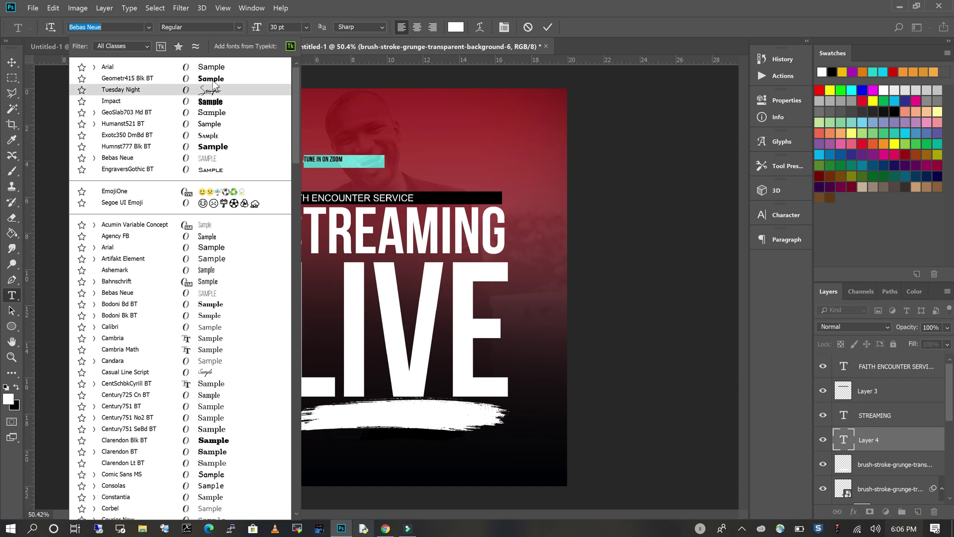
key(Escape)
text(Geometr415 Blk BT)
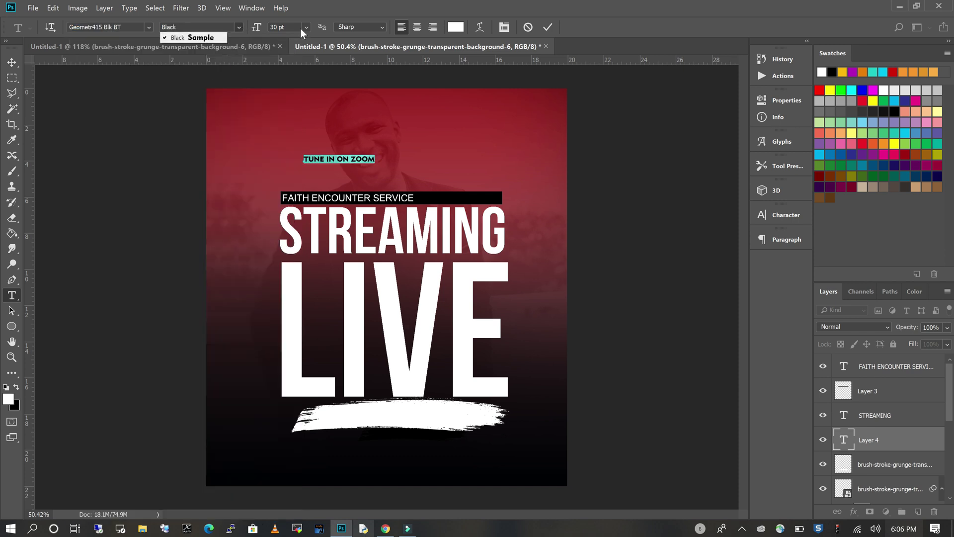
click(306, 27)
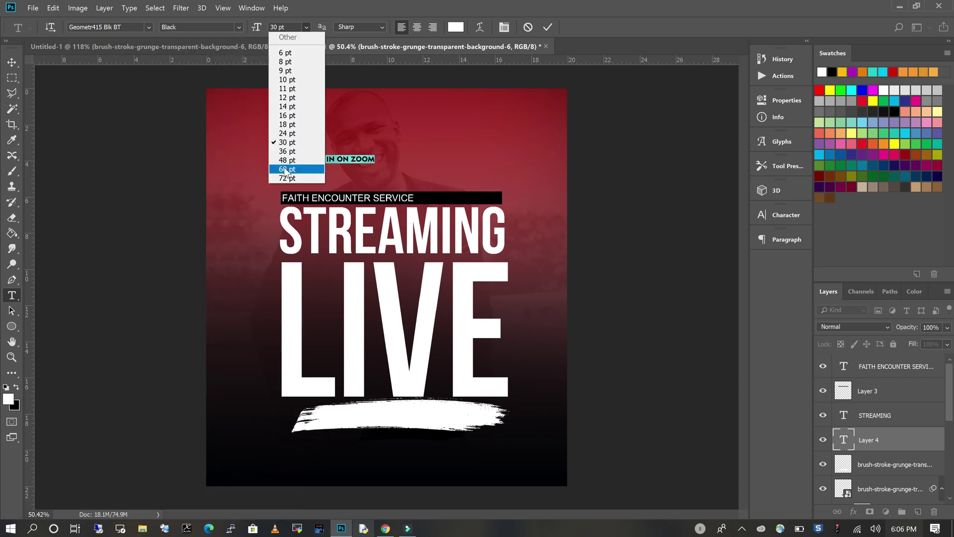
click(286, 169)
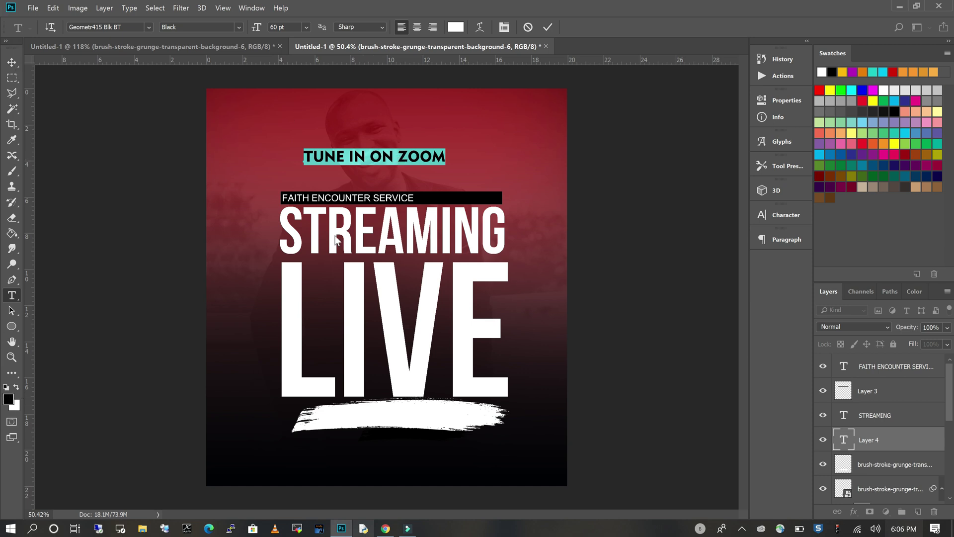
- Move the TUNE IN ON ZOOM text onto the white brush stroke
click(12, 62)
mouse_move(423, 158)
mouse_down()
mouse_move(444, 304)
mouse_move(445, 420)
mouse_up()
key(ctrl)
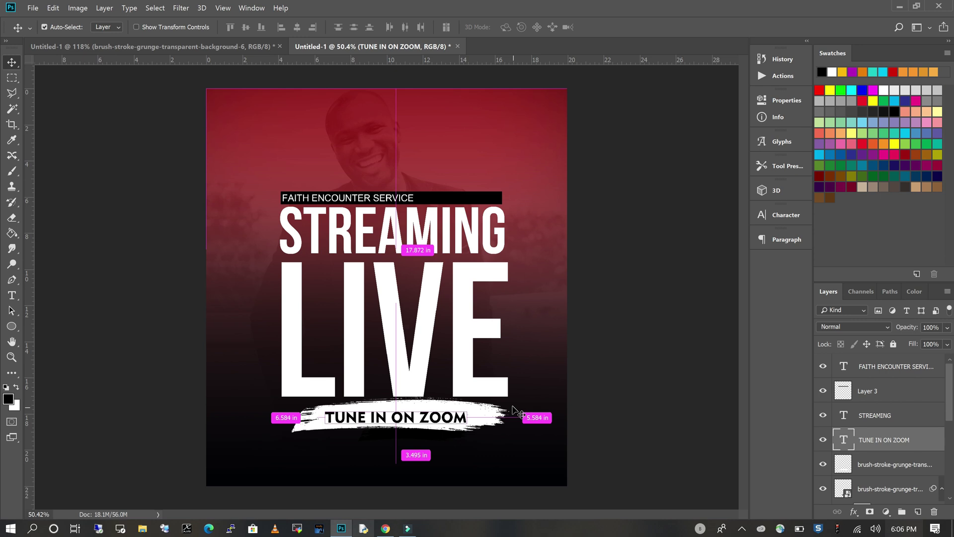
- Scale TUNE IN ON ZOOM to about 109% and centre it on the brush stroke
key(ctrl+t)
mouse_move(468, 409)
mouse_down()
mouse_move(489, 404)
mouse_move(479, 417)
mouse_up()
key(Return)
drag(477, 418, 469, 419)
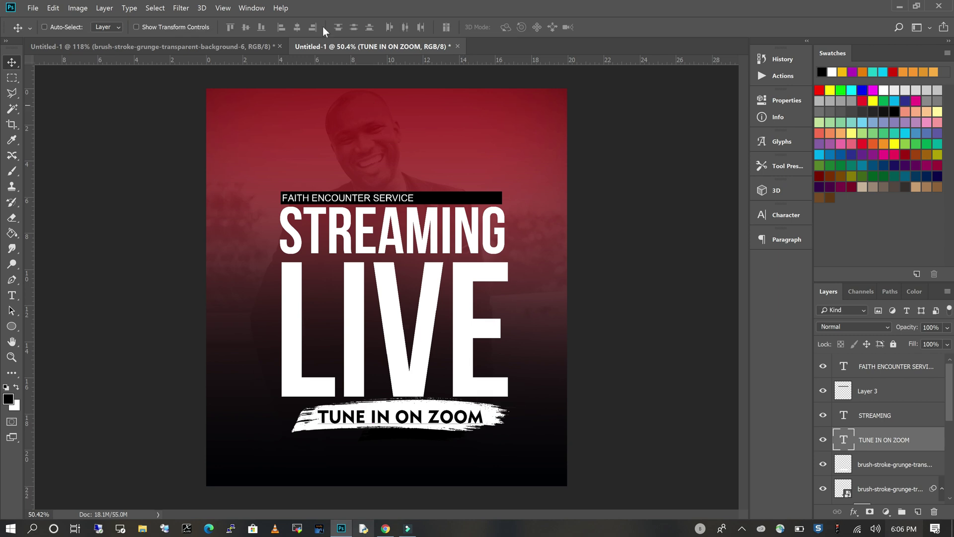
- Select the text's characters and check its 70.17 pt size in the options bar
click(17, 296)
drag(484, 418, 314, 416)
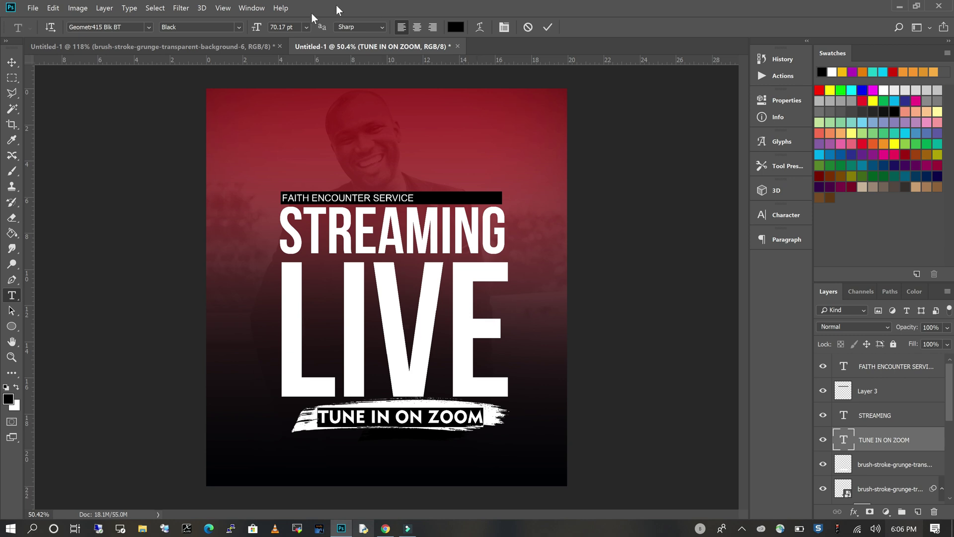
click(304, 28)
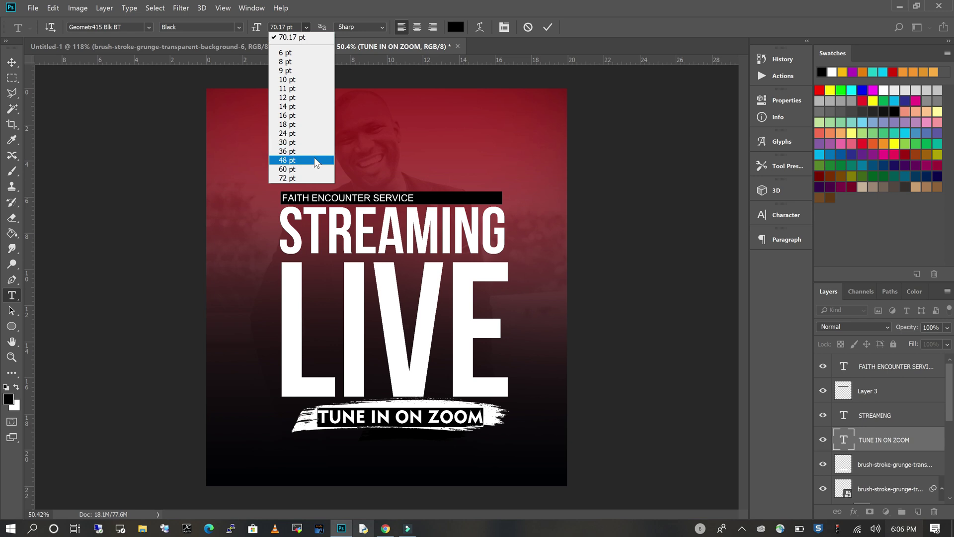
click(298, 28)
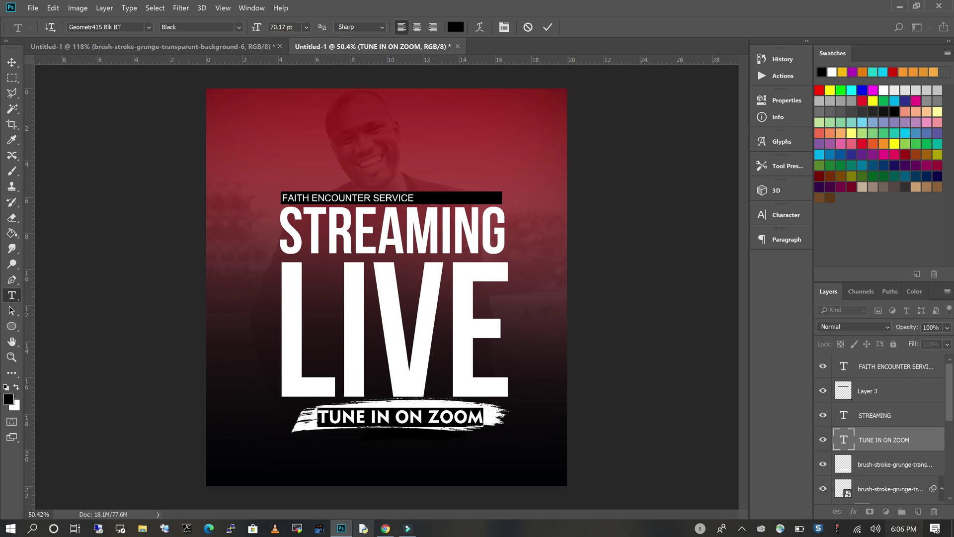
drag(286, 27, 264, 32)
- Review the font size, leading and kerning values in the Character panel
click(769, 217)
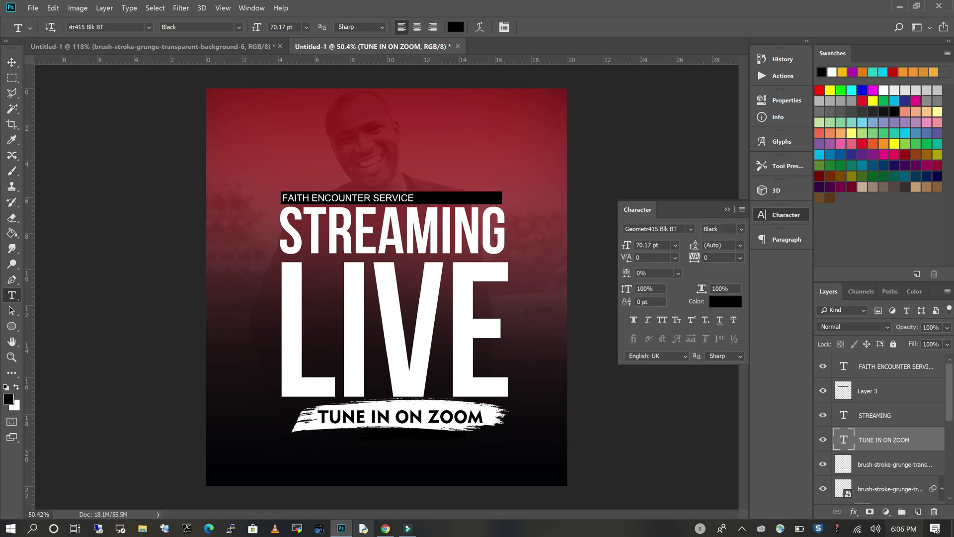
click(656, 245)
click(719, 245)
click(701, 246)
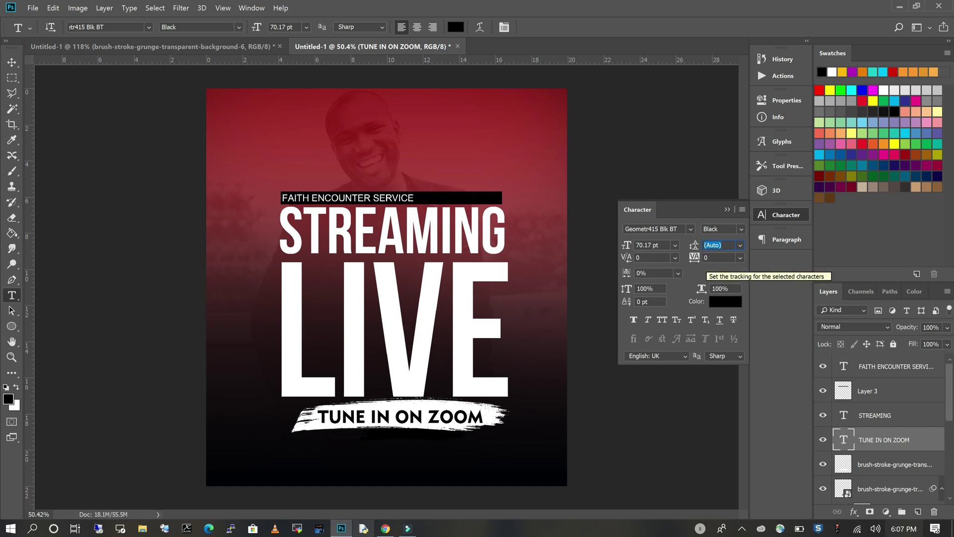
click(700, 259)
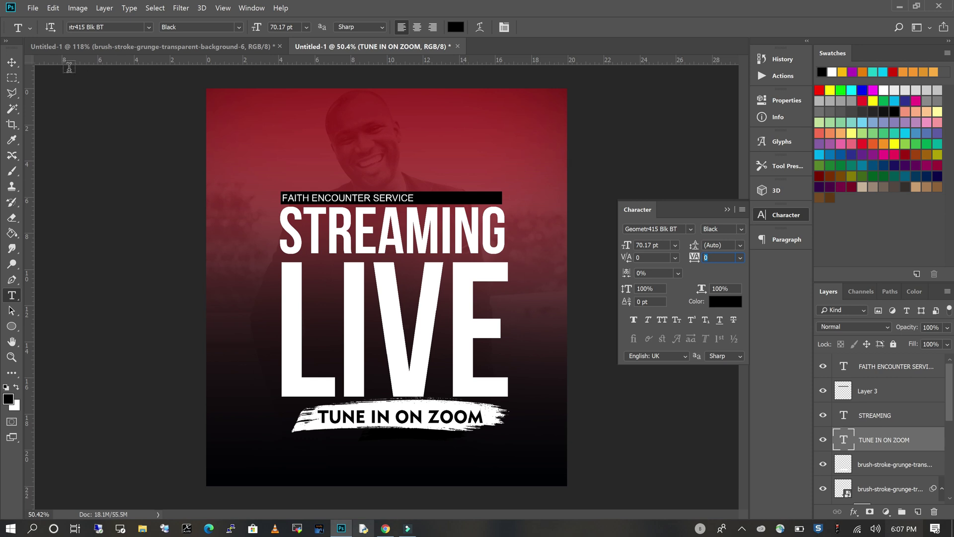
click(16, 66)
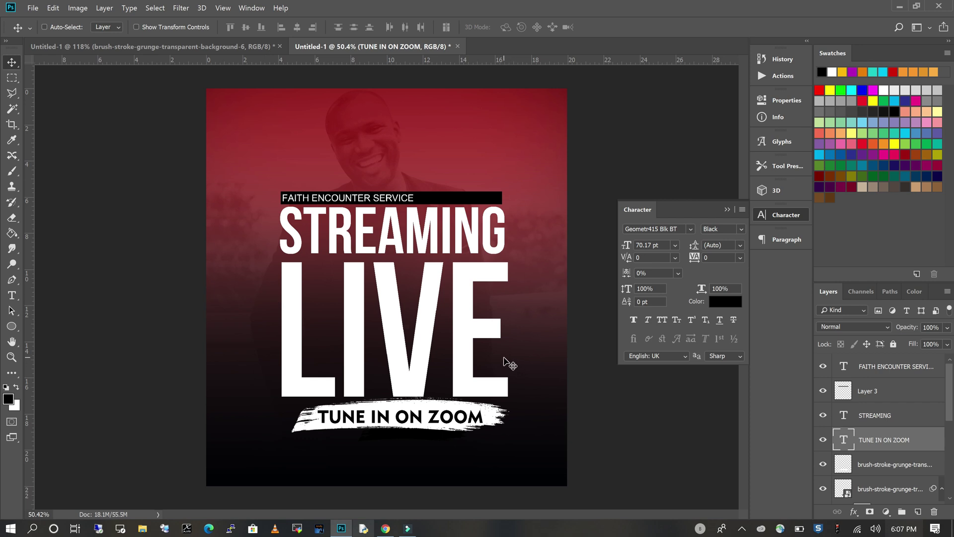
click(233, 47)
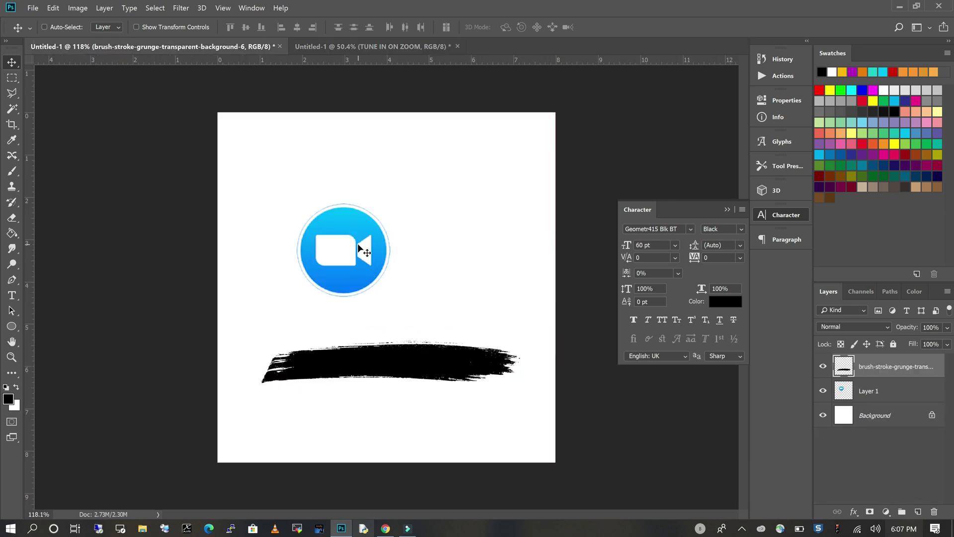
- Drag the Zoom icon's Layer 1 into the poster and centre it below TUNE IN ON ZOOM
mouse_move(376, 224)
mouse_down()
mouse_move(395, 128)
mouse_move(373, 291)
mouse_up()
right_click(357, 246)
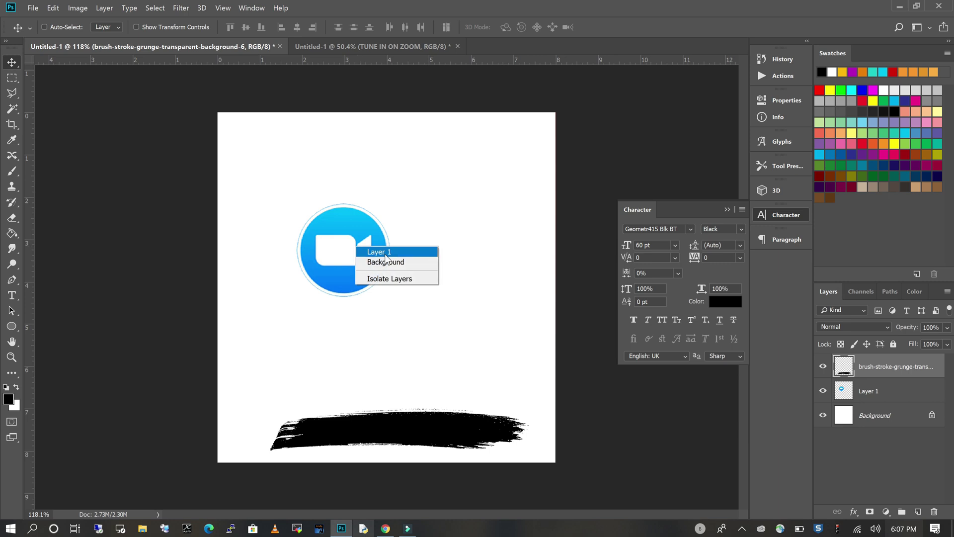
click(380, 252)
drag(372, 260, 380, 293)
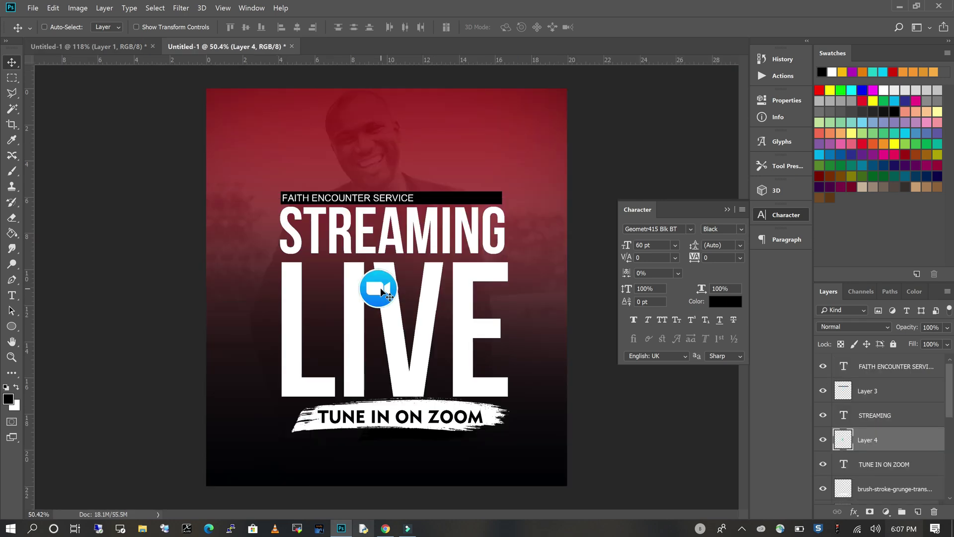
mouse_move(387, 452)
mouse_down()
mouse_move(393, 462)
mouse_move(397, 454)
mouse_up()
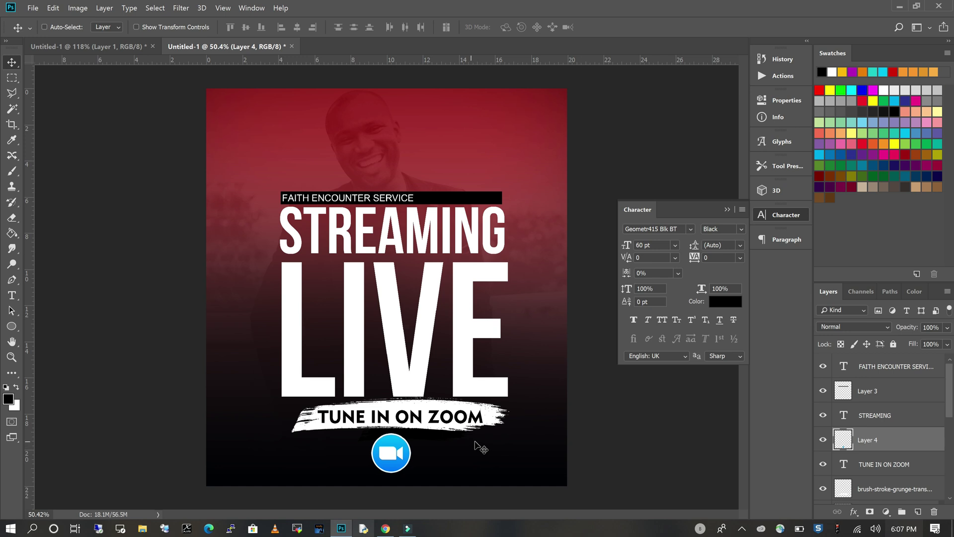
shift+click(912, 367)
key(ctrl+t)
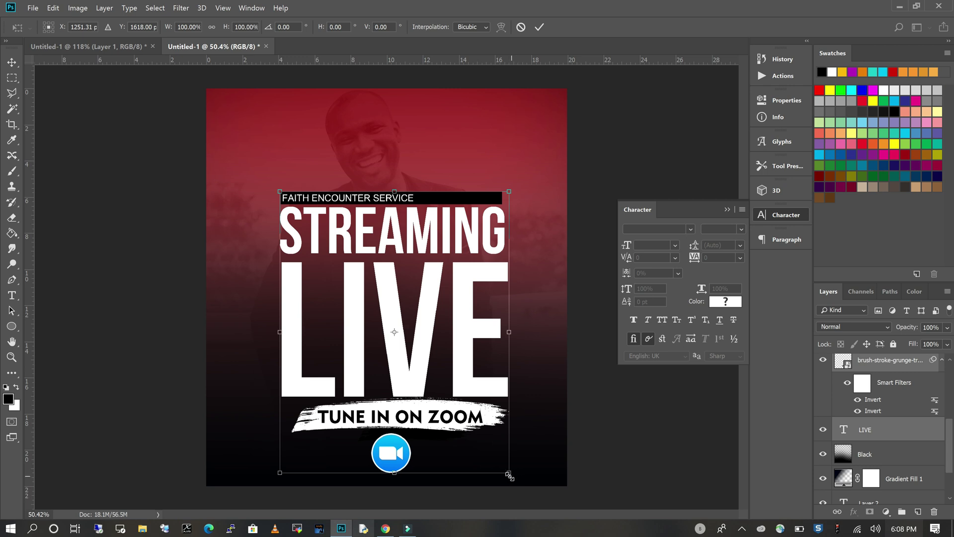
- Scale the text artwork down to about 94% and shift it slightly right
drag(505, 469, 494, 458)
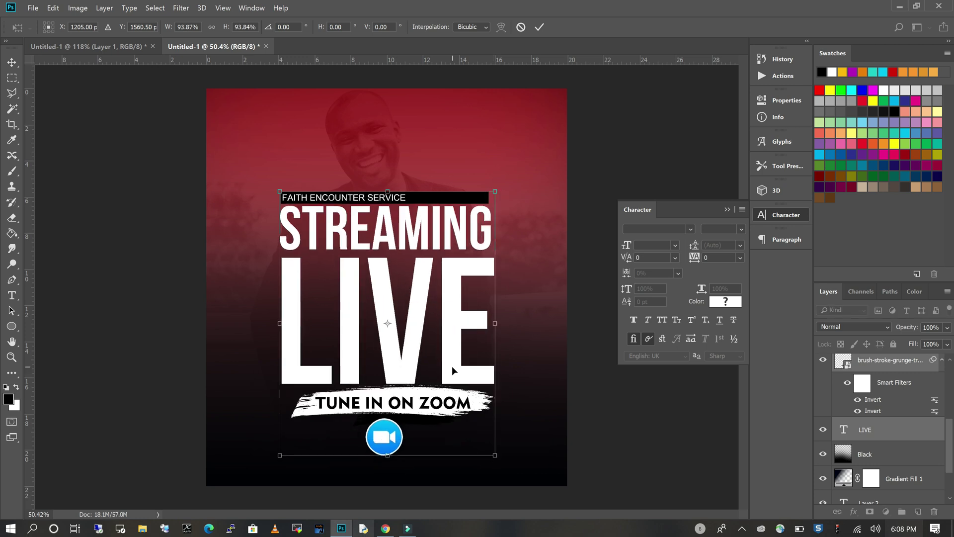
drag(456, 366, 467, 365)
key(Return)
key(ctrl+t)
key(Return)
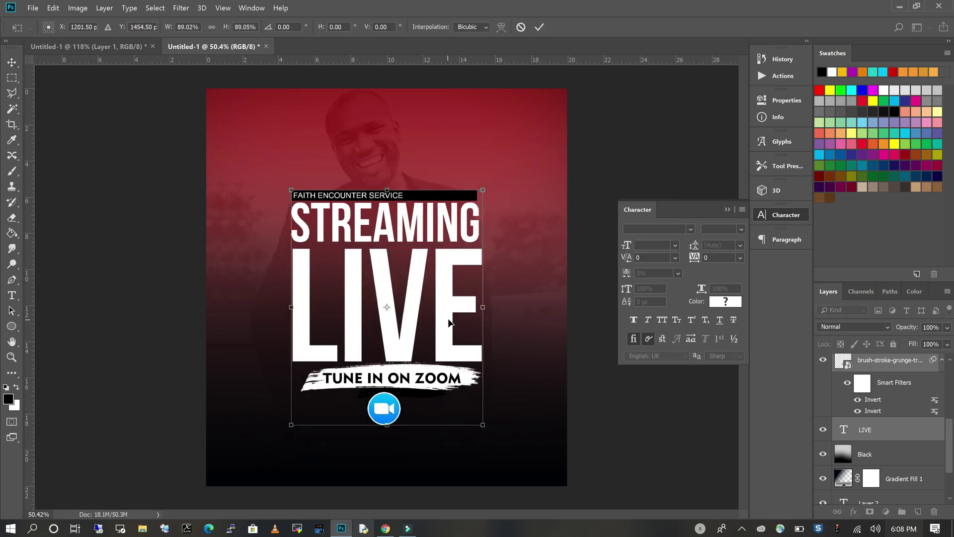
key(Return)
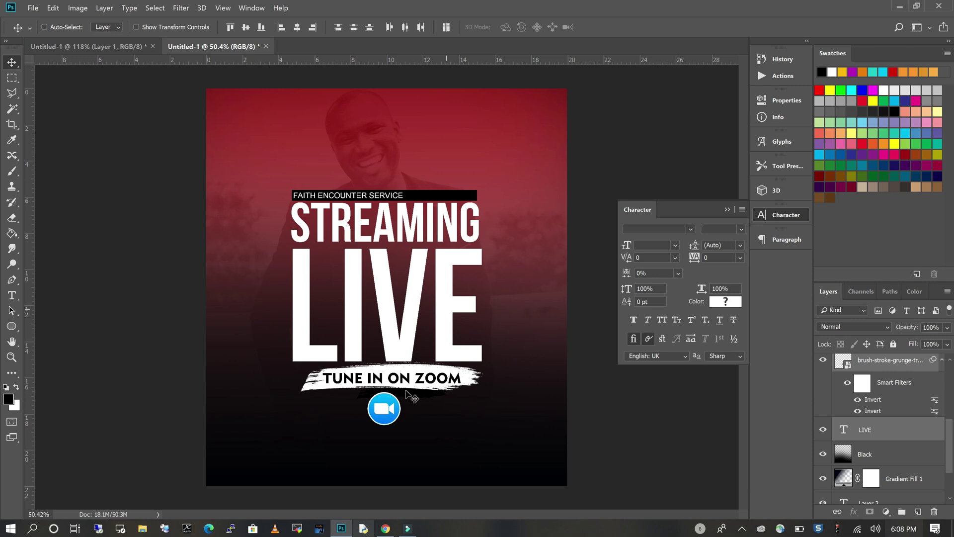
- Move the Zoom icon down below the TUNE IN ON ZOOM text
right_click(384, 413)
click(410, 423)
drag(387, 412, 388, 425)
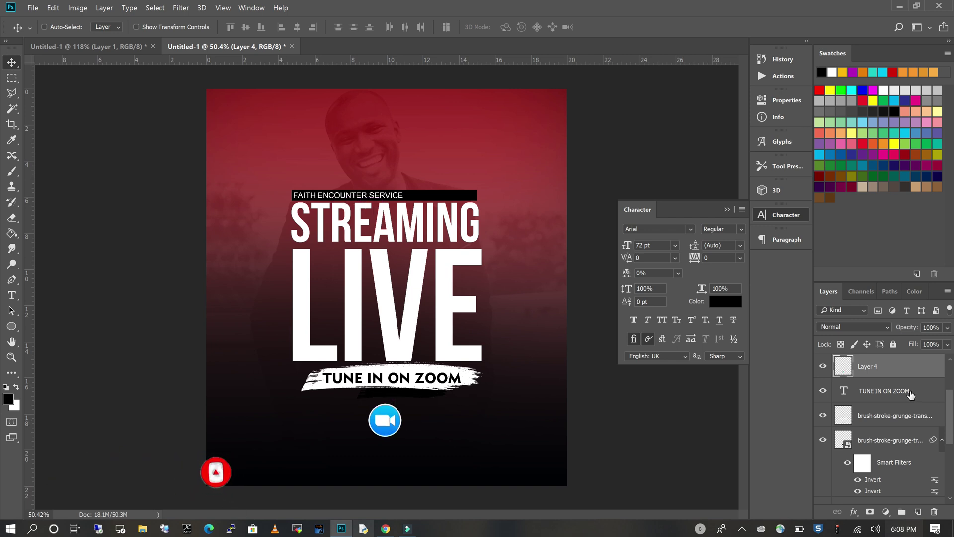
- Select the TUNE IN ON ZOOM and brush-stroke layers and move both slightly down
click(910, 398)
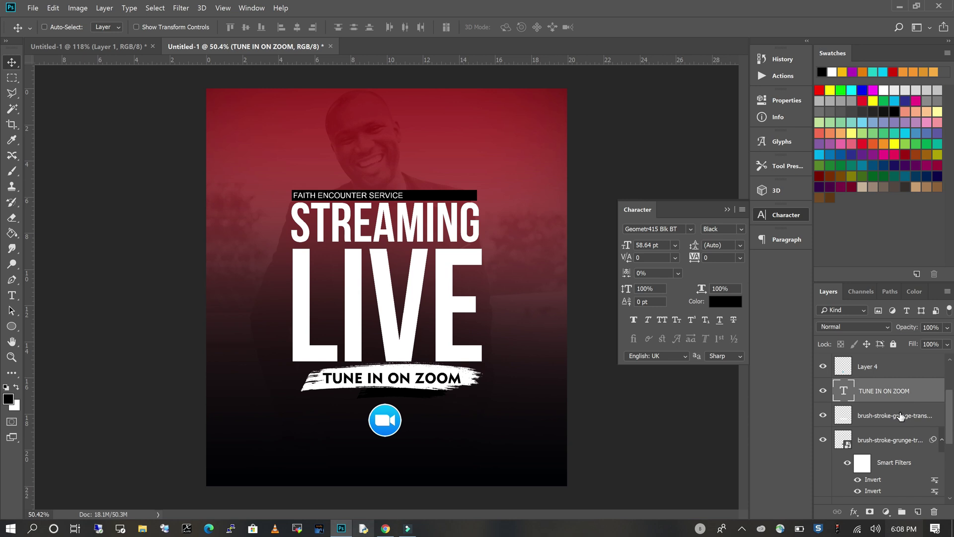
shift+click(901, 417)
drag(467, 378, 473, 388)
ctrl+click(453, 248)
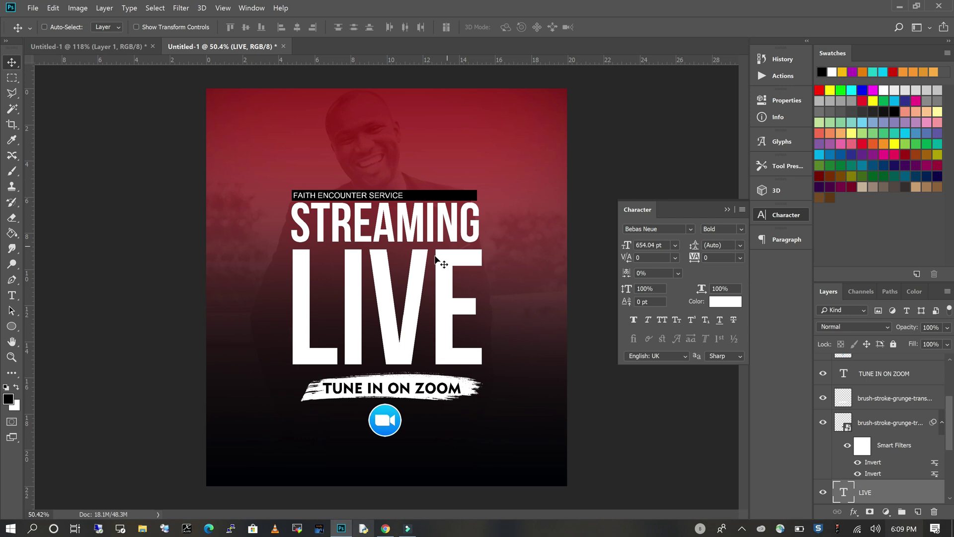
- Crop the canvas by pulling its left and right edges inward around the text
click(11, 126)
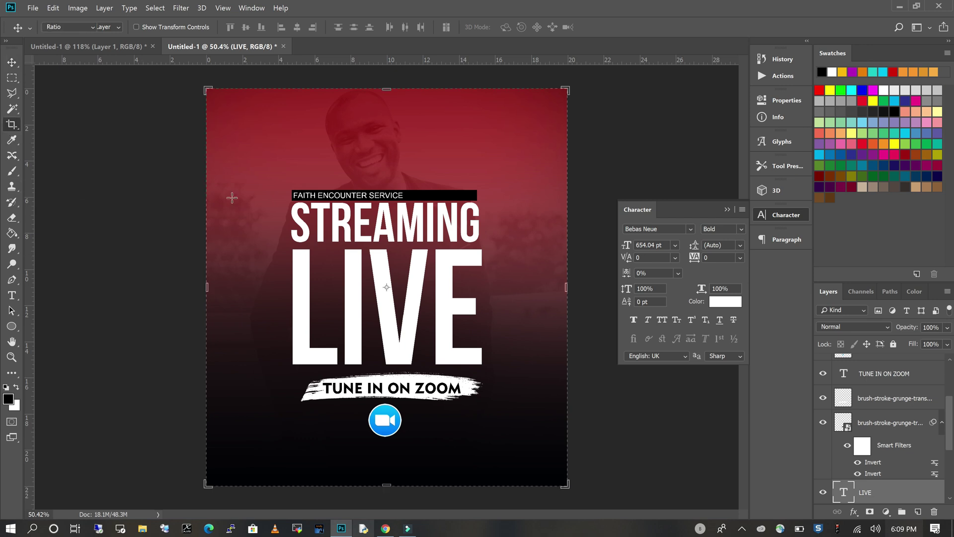
drag(207, 288, 217, 287)
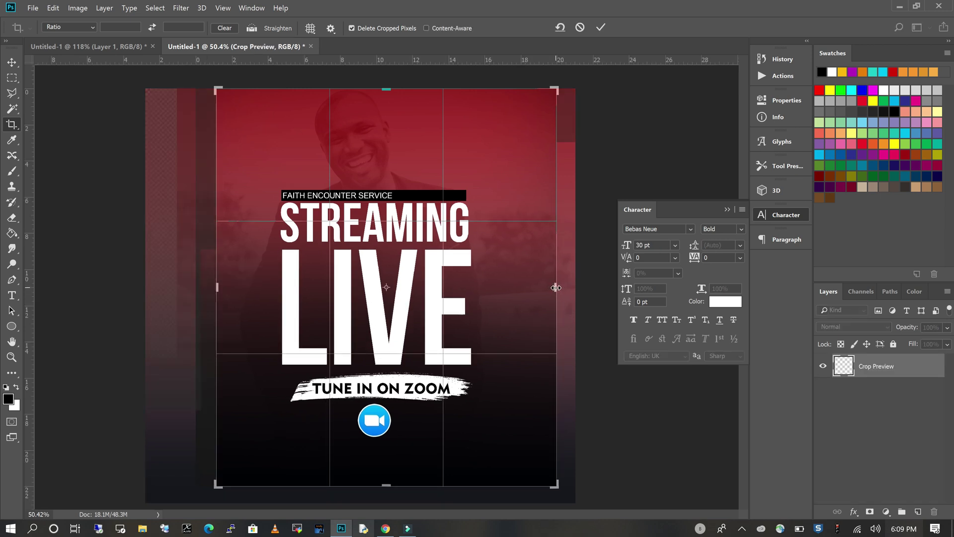
drag(556, 288, 526, 287)
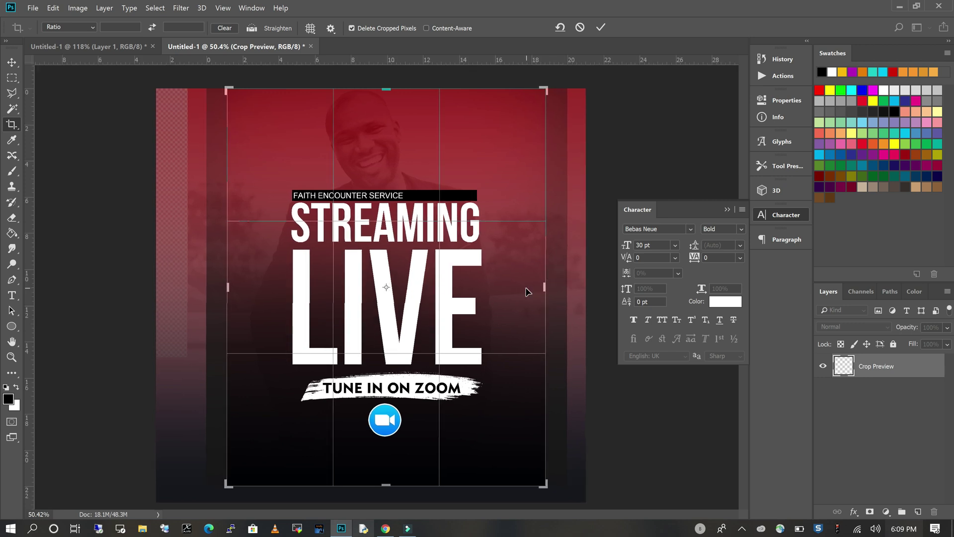
key(Return)
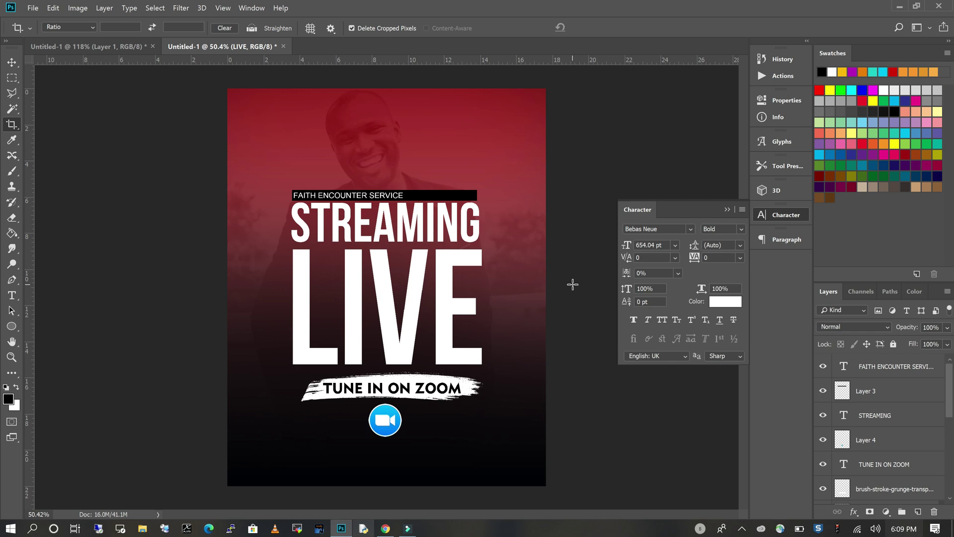
click(12, 140)
click(13, 127)
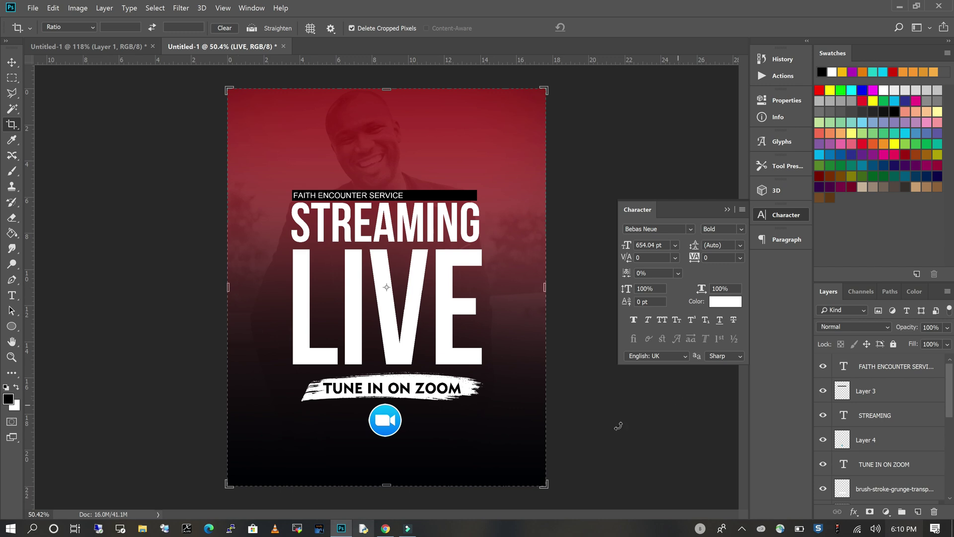
key(Return)
- Nudge the Layer 4 Zoom icon lower and group every layer into Group 1
key(v)
drag(386, 420, 386, 437)
click(891, 368)
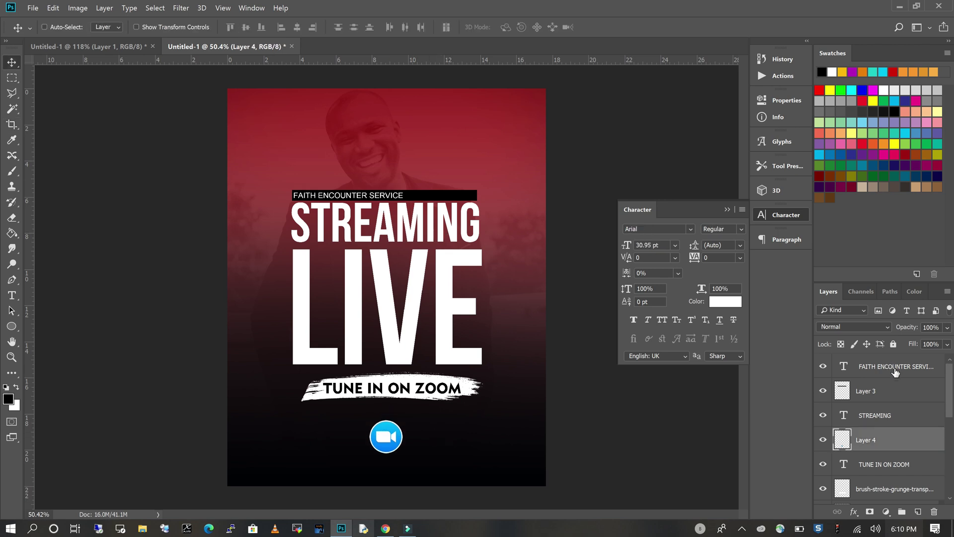
drag(950, 391, 950, 500)
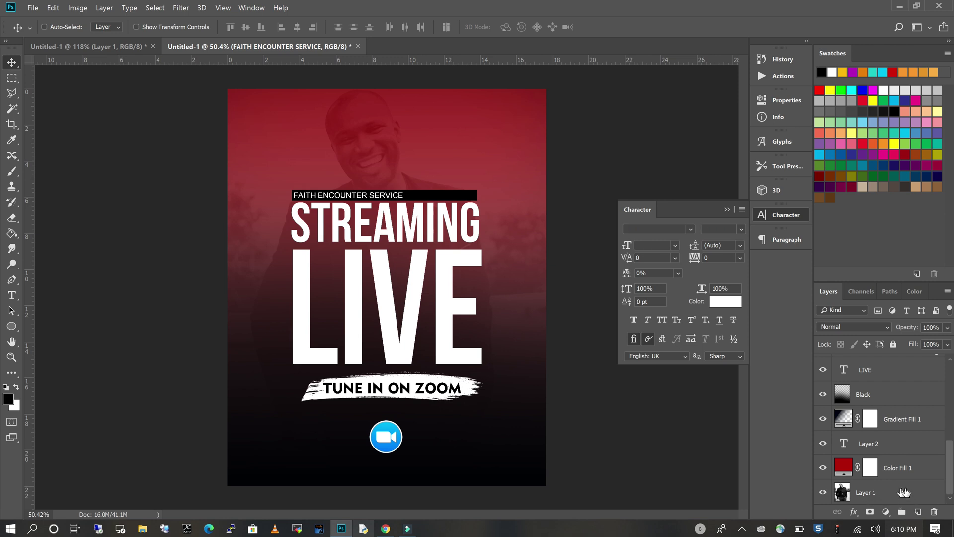
shift+click(906, 492)
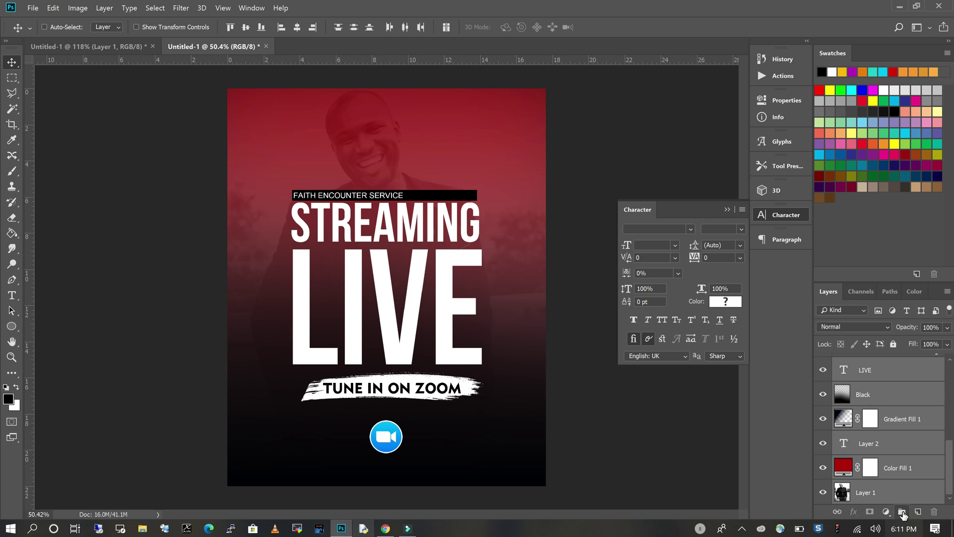
click(902, 512)
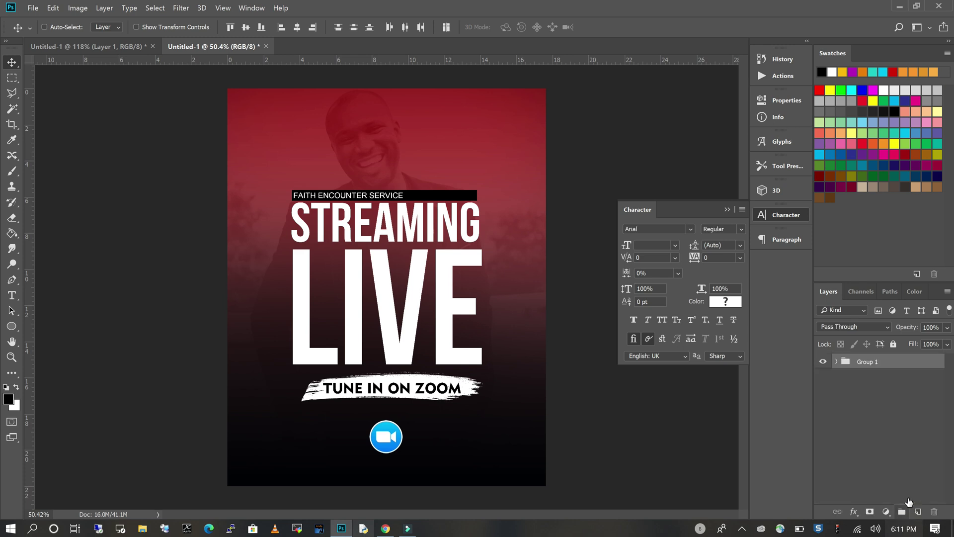
click(728, 210)
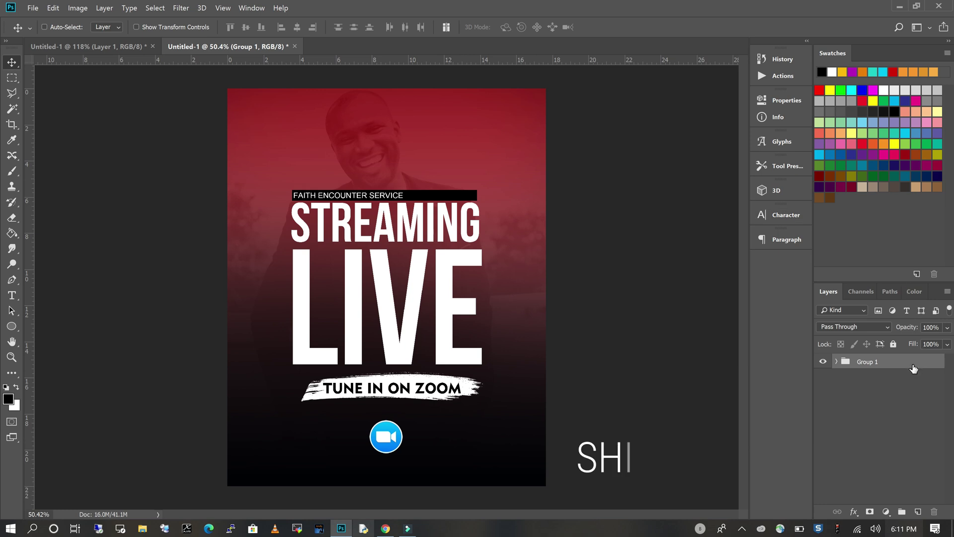
- Stamp all visible layers into a new Layer 5 with Shift+Ctrl+Alt+E
key(shift+ctrl+alt+e)
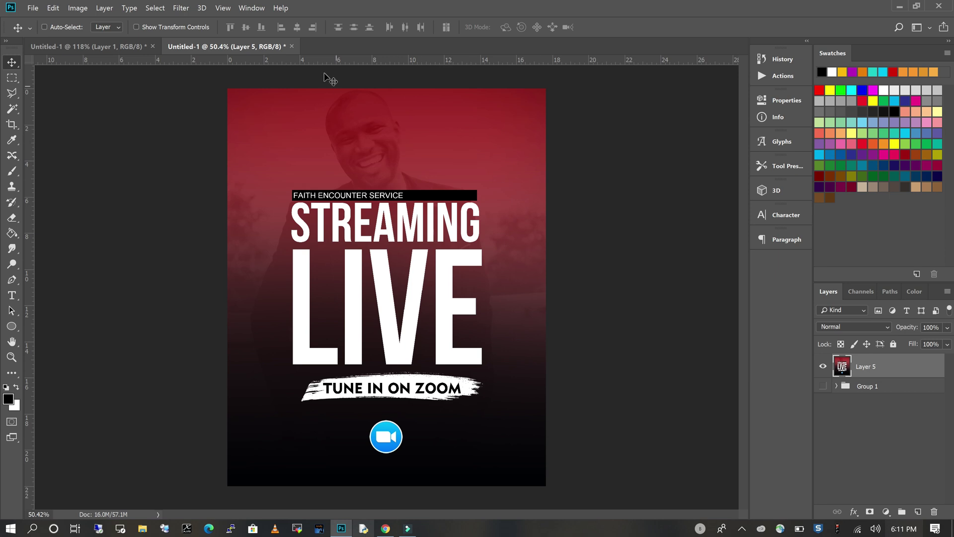
click(180, 8)
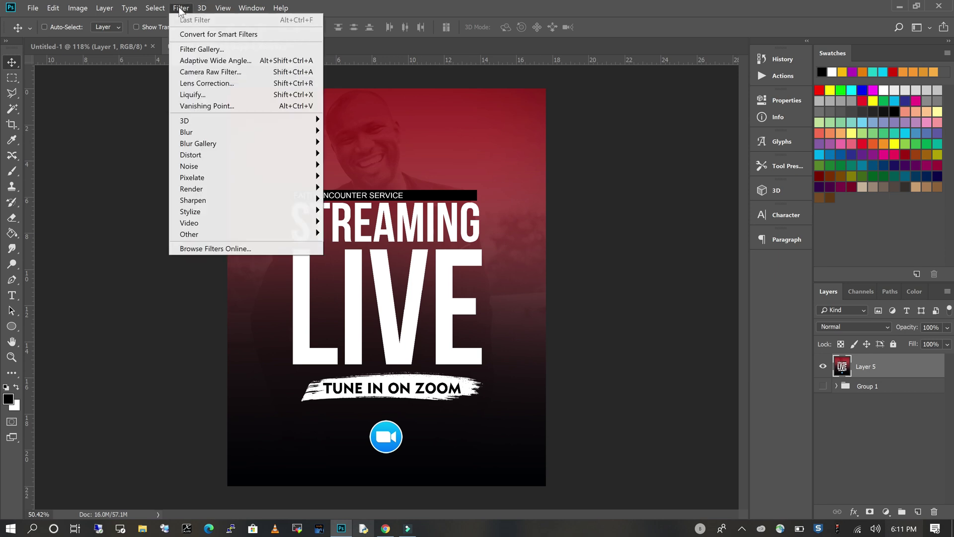
- In the Camera Raw Filter, raise Vibrance to +38 and Saturation to +16
click(224, 71)
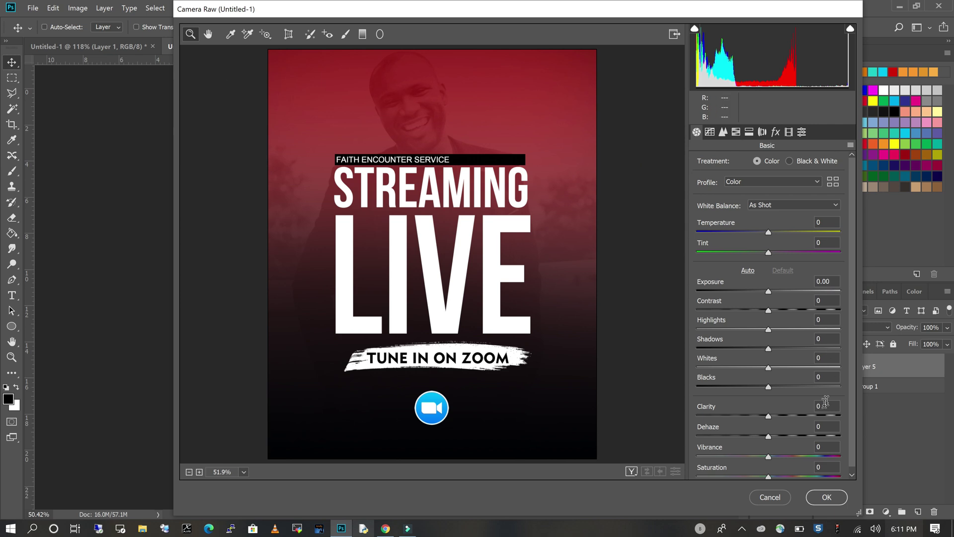
scroll(826, 402, down, 1)
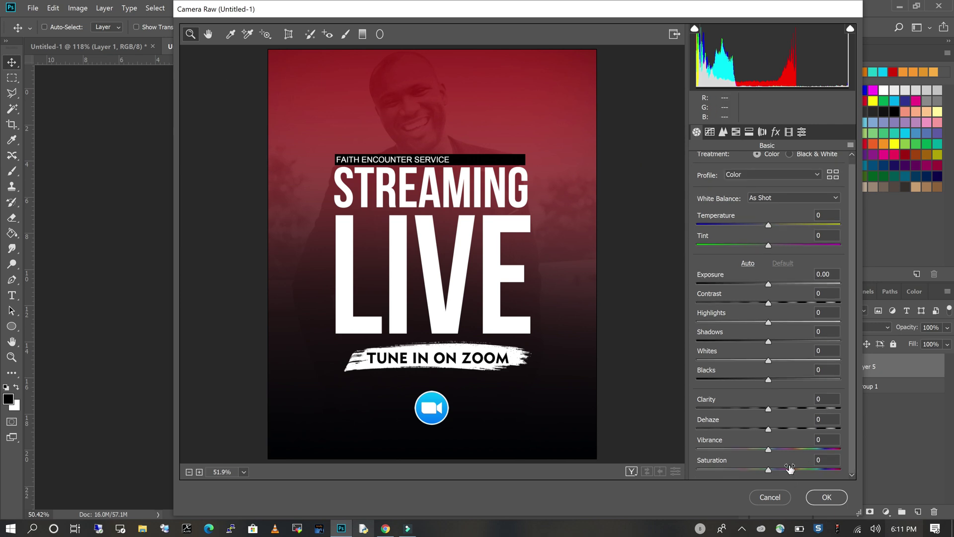
click(769, 449)
drag(770, 449, 810, 450)
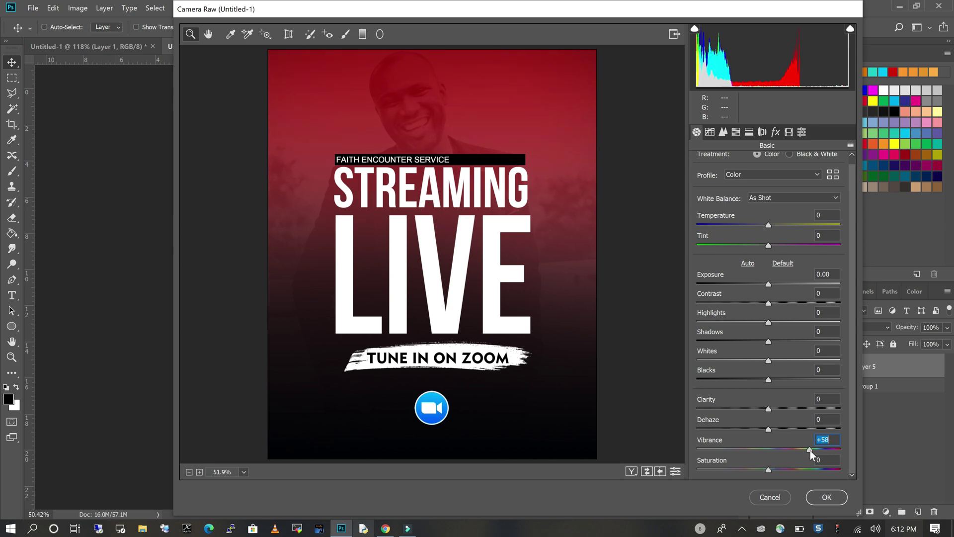
drag(769, 469, 795, 454)
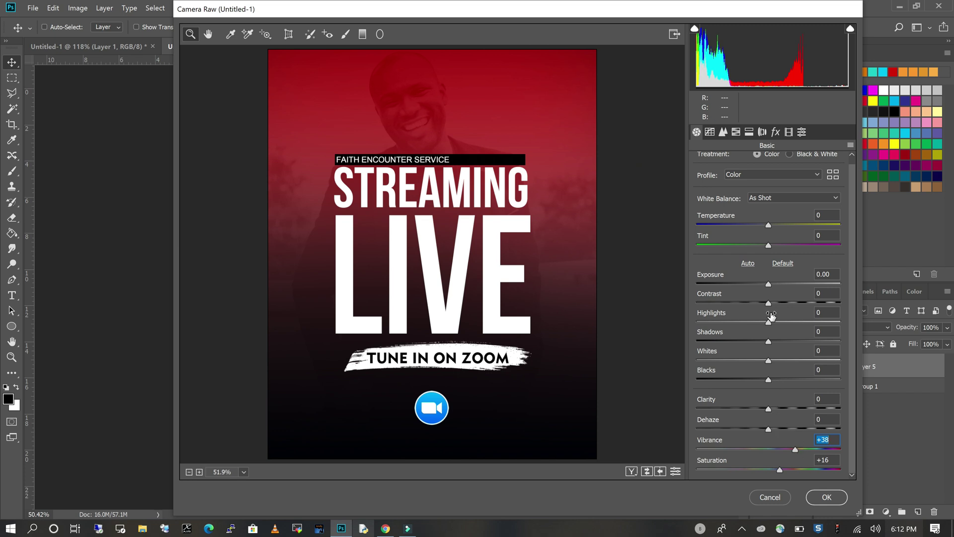
- Set Contrast to +27, keep Blacks at 0, set Shadows to +5, and apply
drag(768, 304, 787, 298)
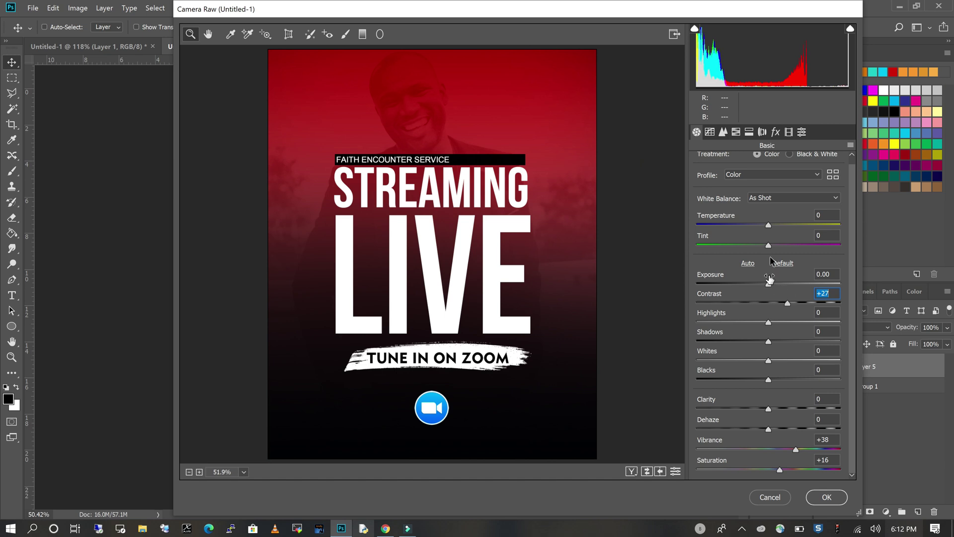
click(769, 380)
mouse_move(769, 380)
mouse_down()
mouse_move(800, 374)
mouse_move(759, 382)
mouse_up()
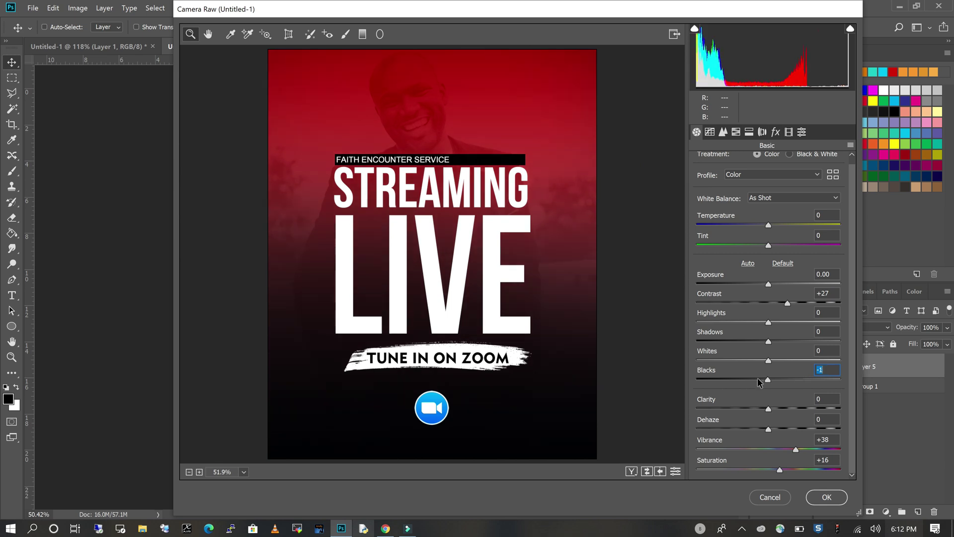
double_click(769, 380)
scroll(768, 256, up, 1)
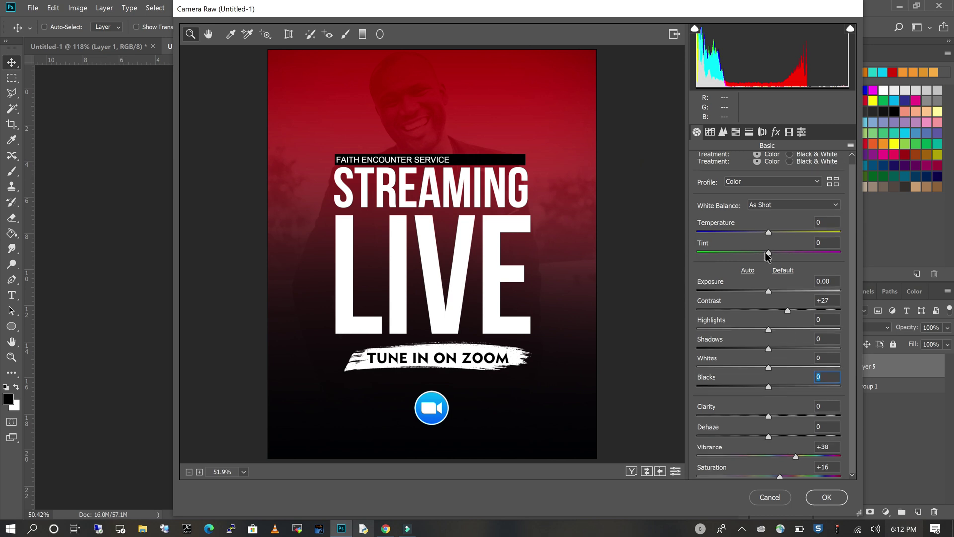
drag(768, 348, 782, 348)
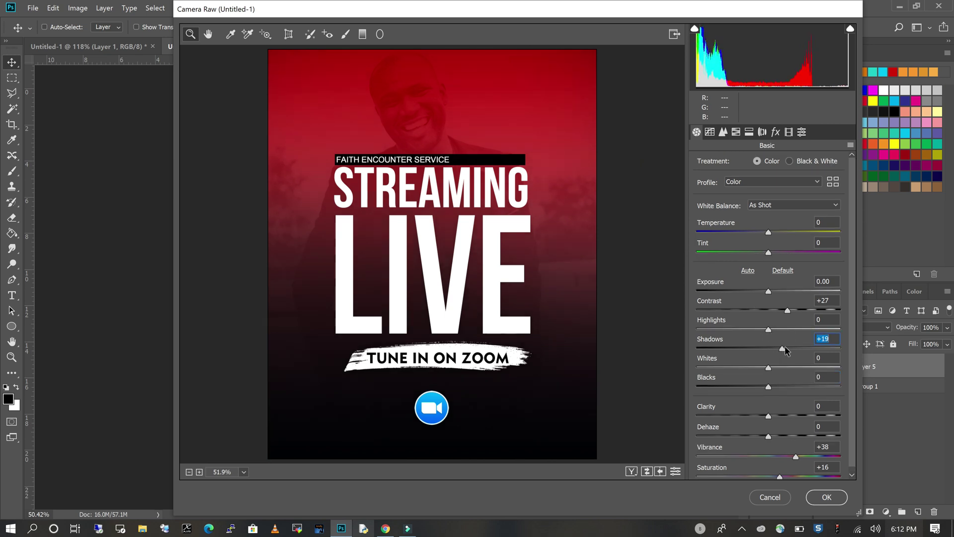
text(-8)
key(Return)
drag(762, 344, 772, 344)
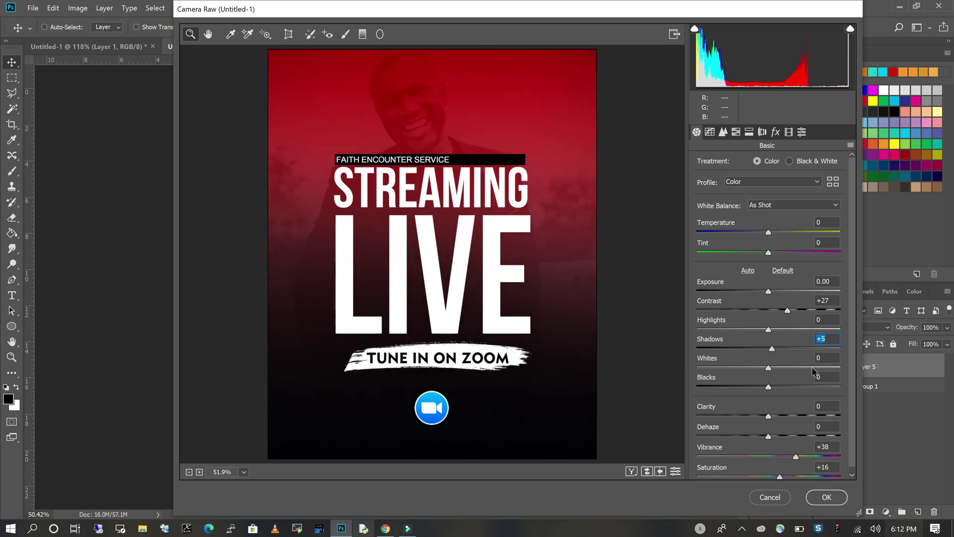
click(827, 497)
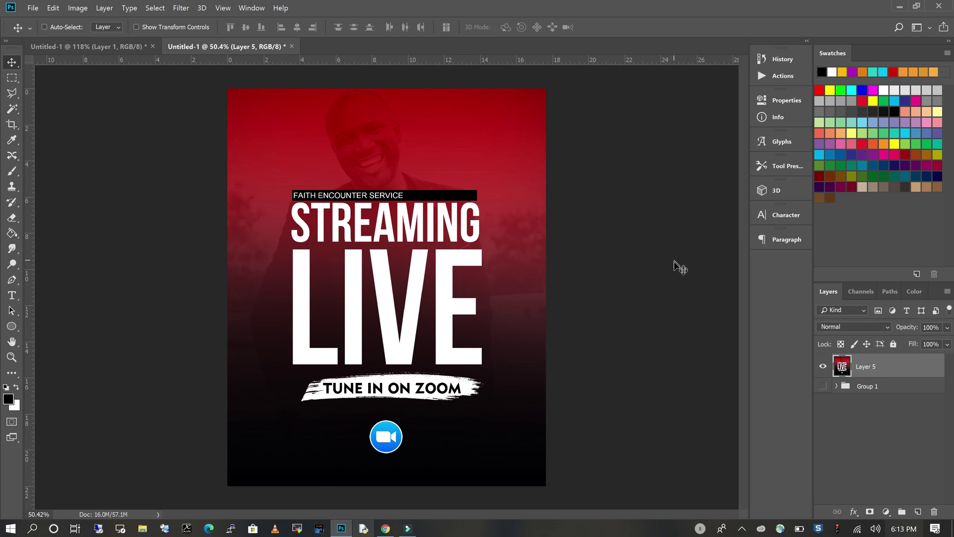
- Show Group 1 again and toggle Layer 5 off and on to compare the enhancement
click(823, 387)
click(823, 366)
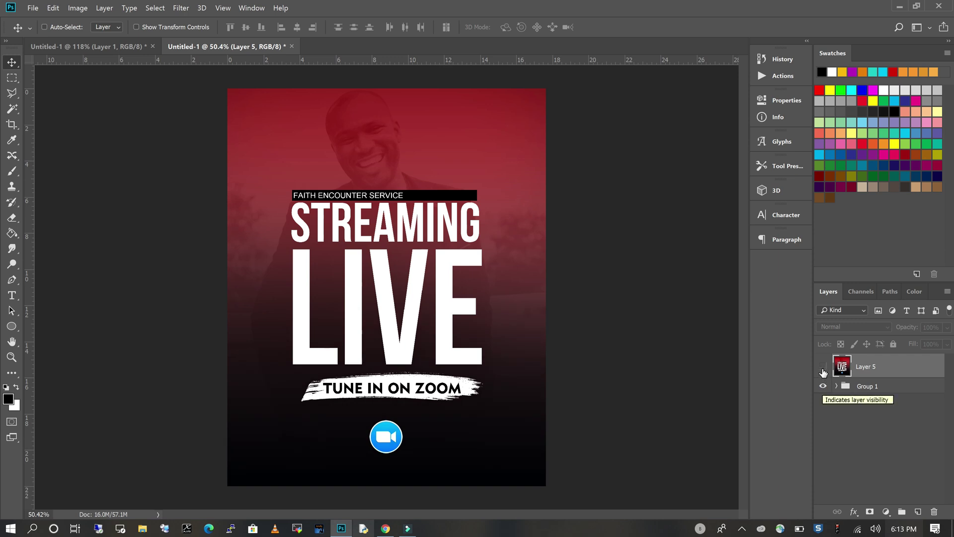
click(823, 367)
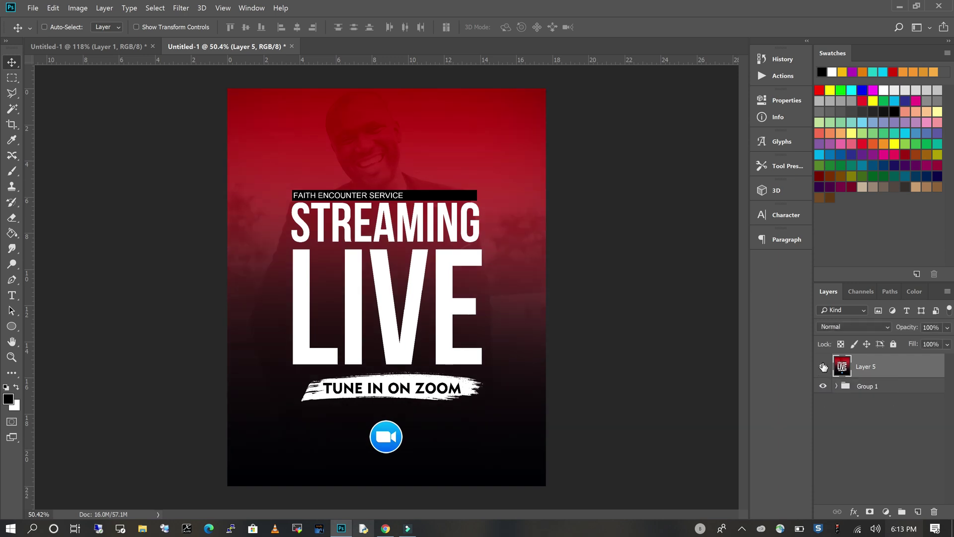